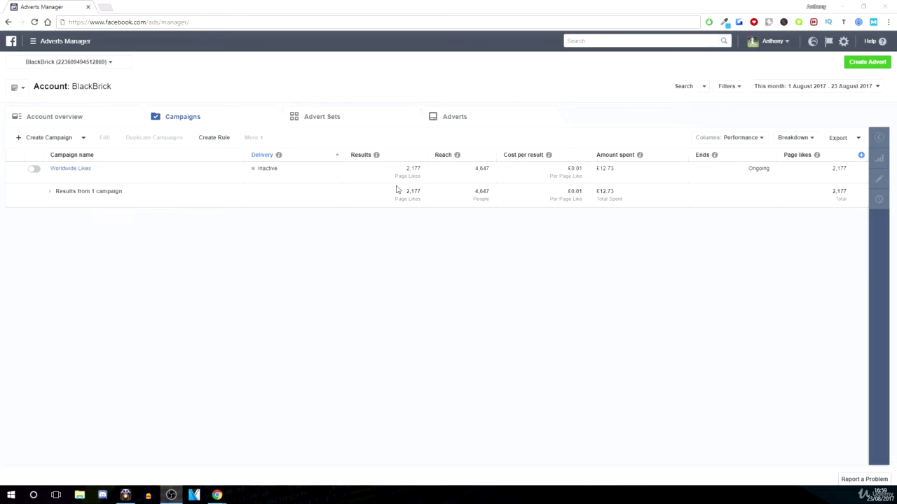
Start a new advert campaign with the Engagement objective and the Page Likes engagement type.
left_click(854, 63)
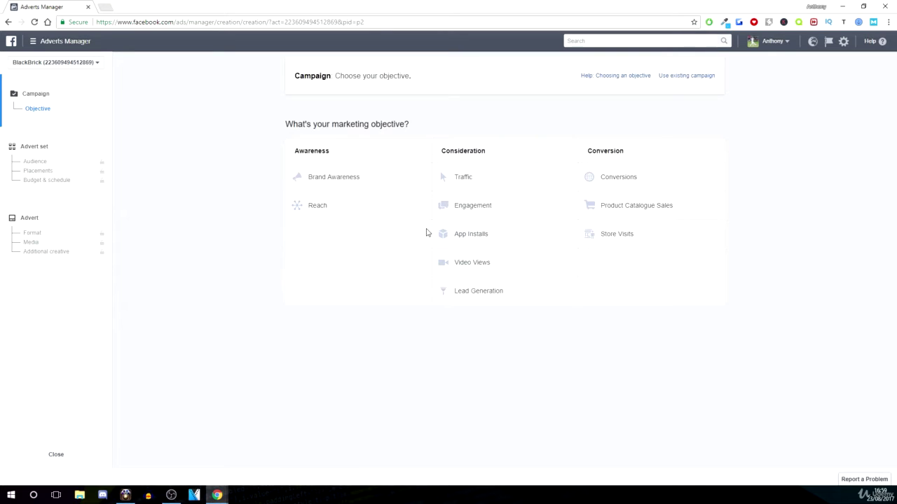
left_click(467, 213)
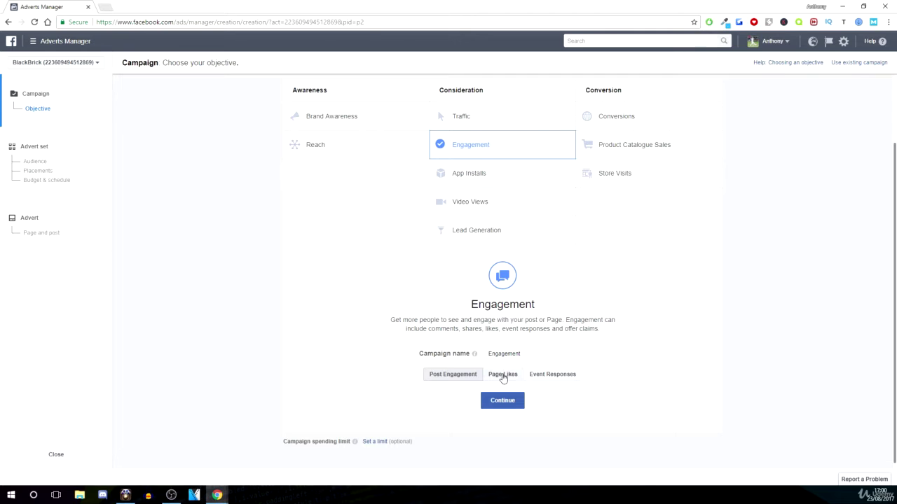
left_click(503, 377)
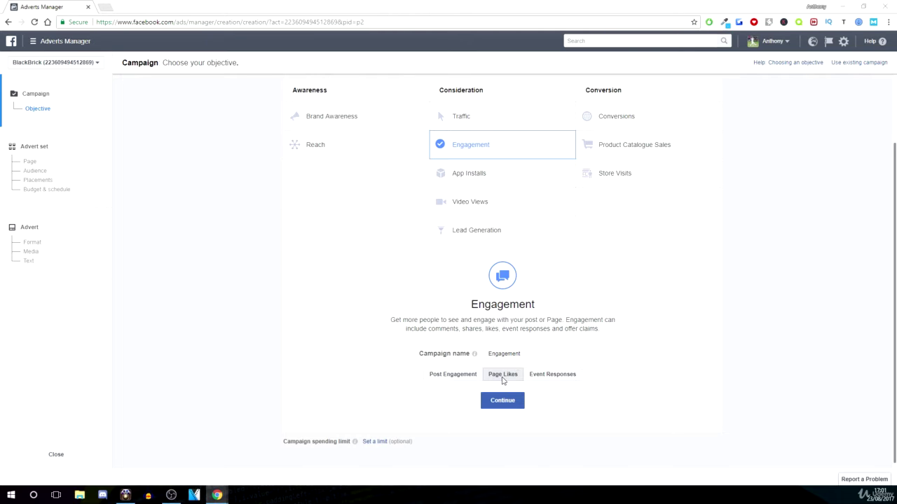
Name the campaign "Cheap Page Likes" and continue to the advert set settings.
left_click(507, 353)
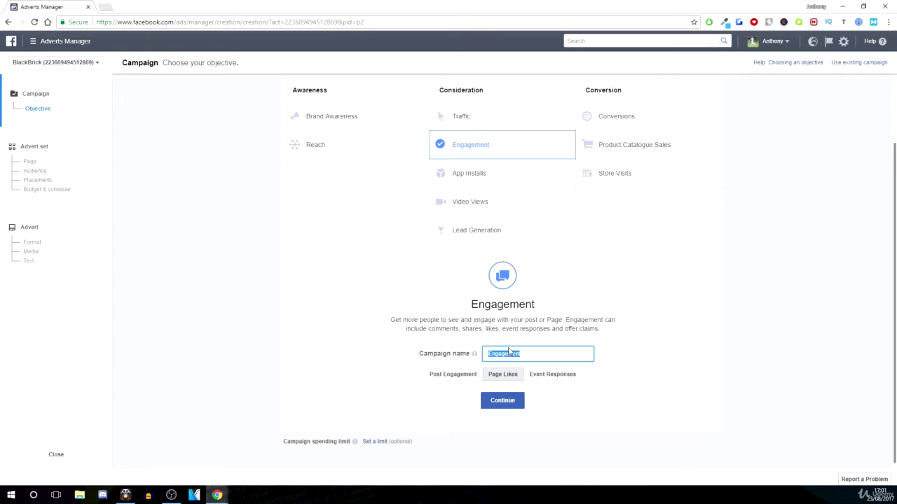
type("Cheap Page Likes")
left_click(509, 398)
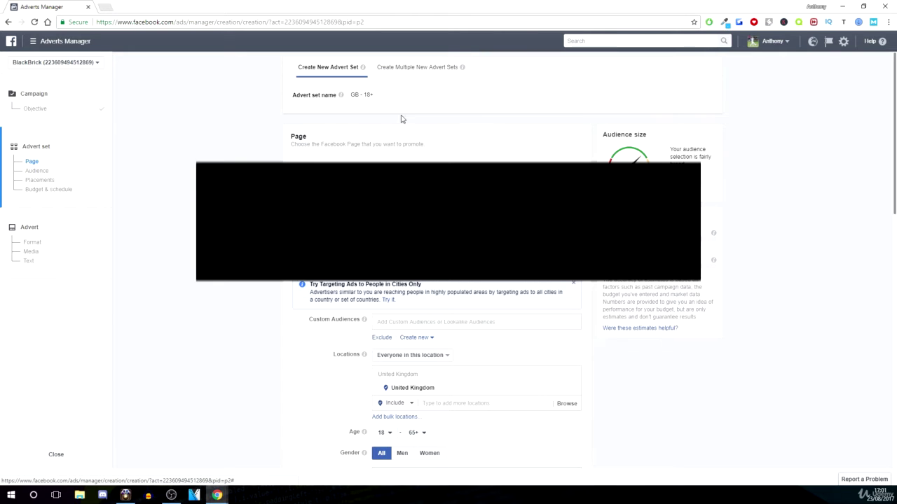
Name the advert set "Cheap Likes blackbrick" and choose BlackBrick as the Facebook Page to promote.
left_click(402, 93)
type("Cheap")
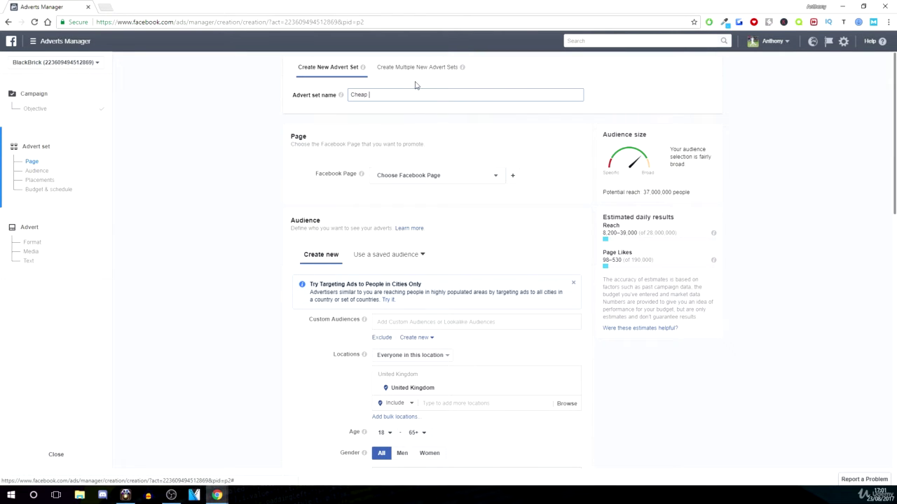
type(" Likes blackbrick")
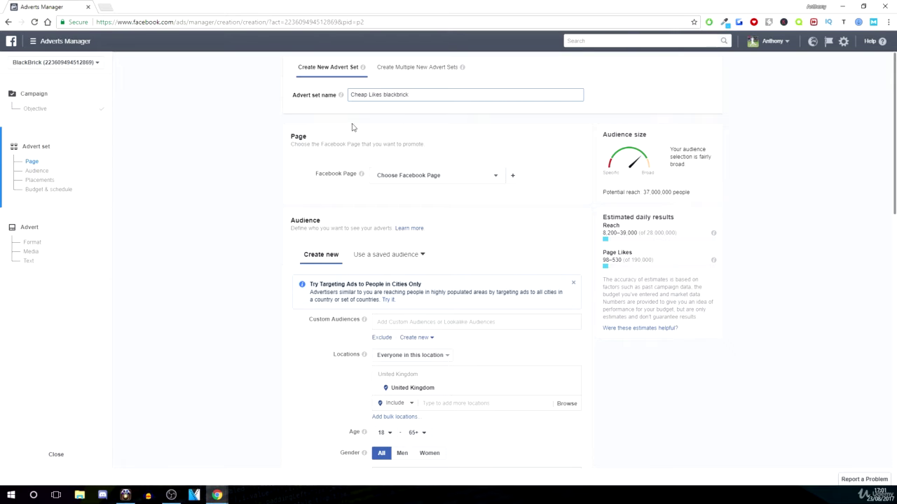
left_click(489, 176)
left_click(448, 210)
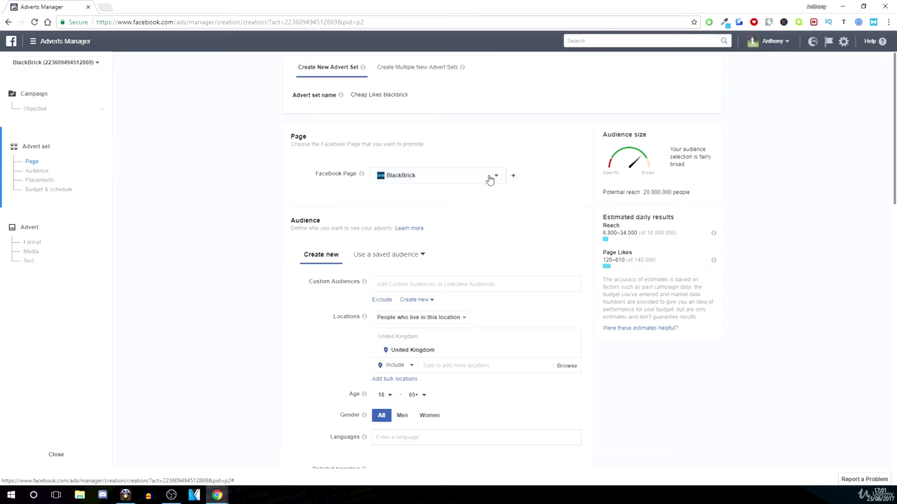
Remove the whole group of additional interests (Education, Information technology, Learning) from the audience's detailed targeting.
scroll(425, 261, "down", 1)
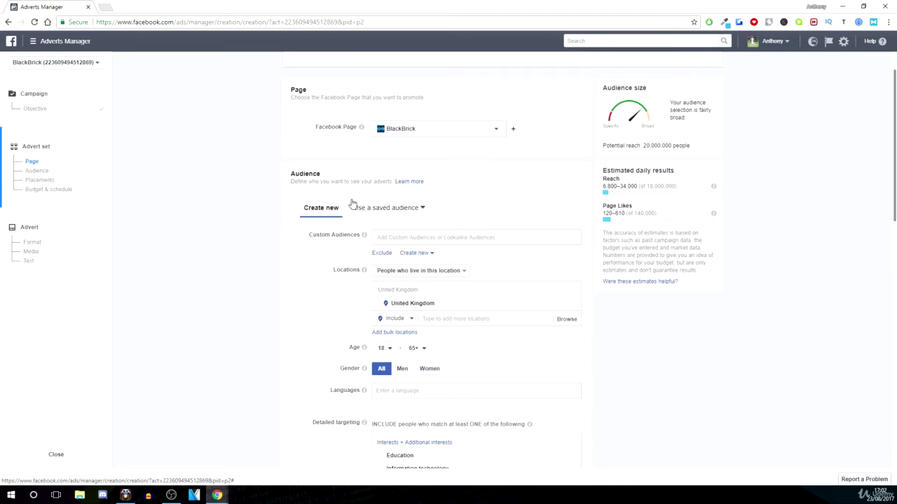
scroll(396, 265, "down", 2)
mouse_move(399, 339)
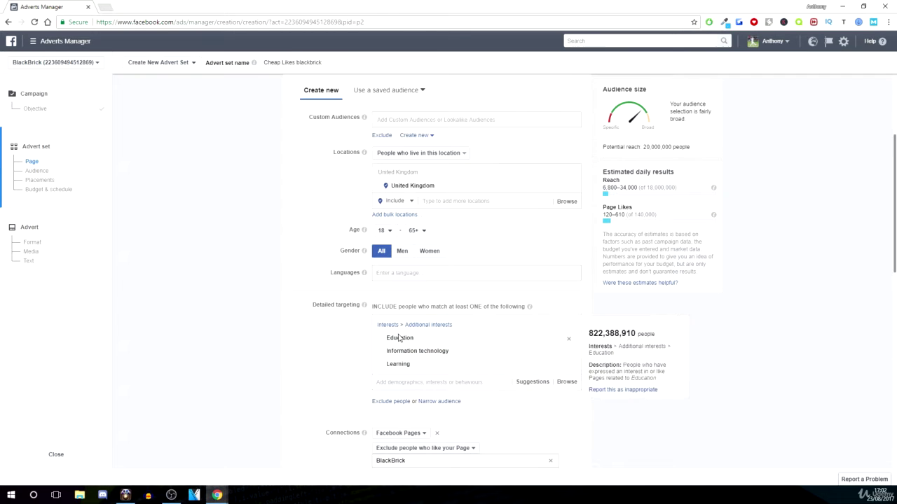
left_click(568, 326)
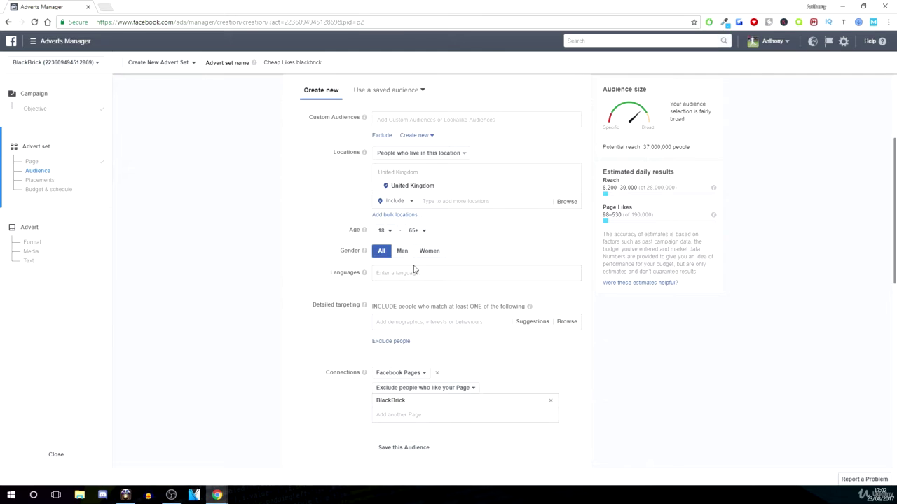
Set the audience's age range to 13–30.
scroll(384, 277, "up", 1)
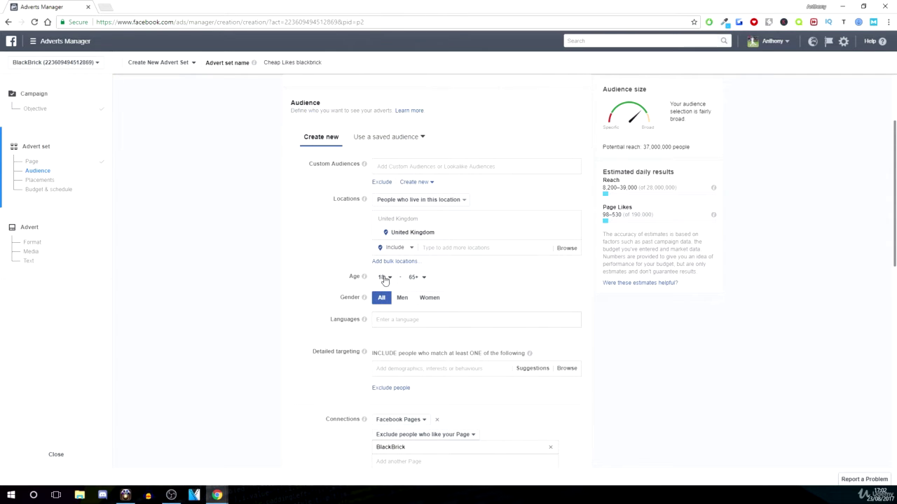
left_click(384, 278)
left_click(389, 294)
left_click(415, 277)
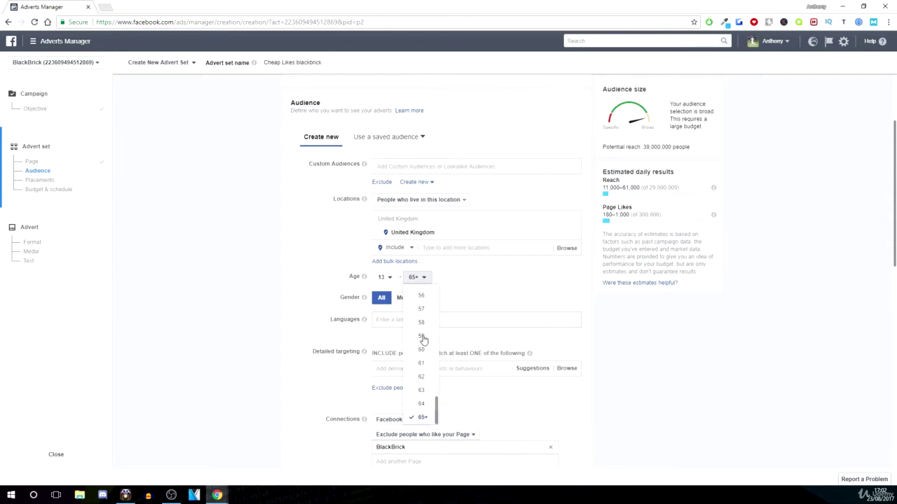
scroll(423, 340, "up", 5)
scroll(424, 334, "up", 1)
left_click(424, 330)
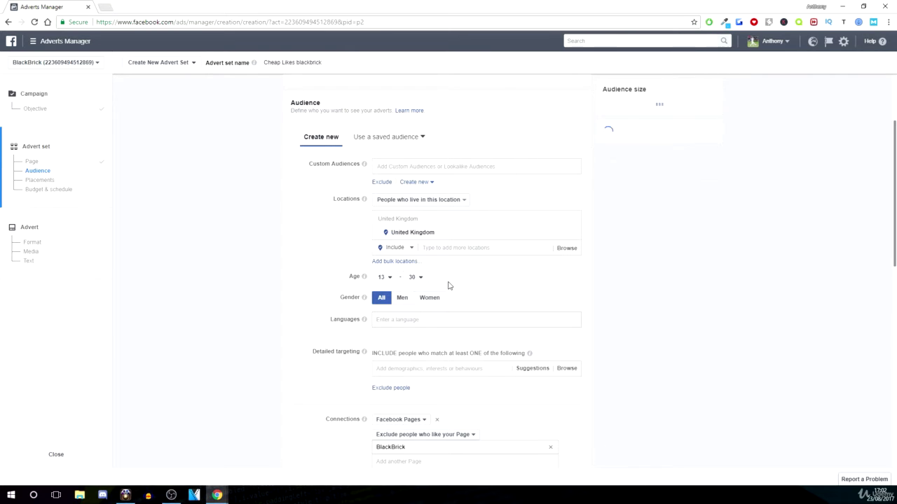
Add English (All) as the audience language.
left_click(388, 320)
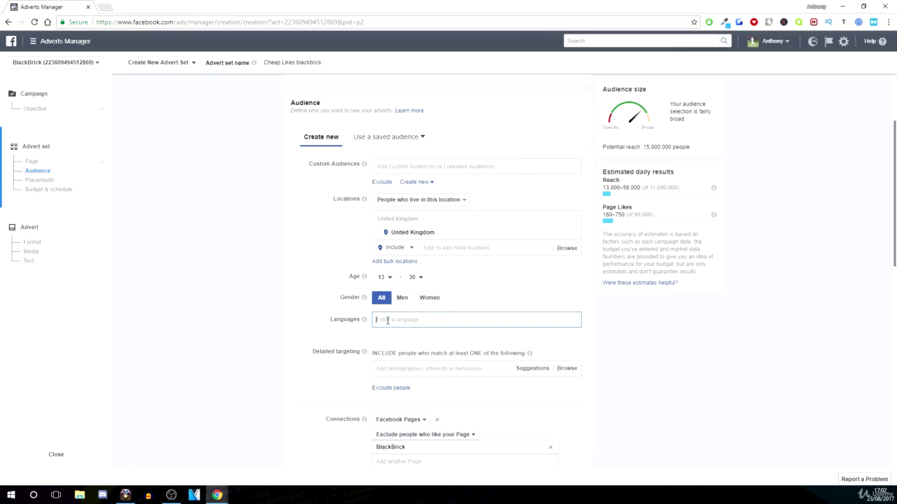
type("enn")
key("BackSpace")
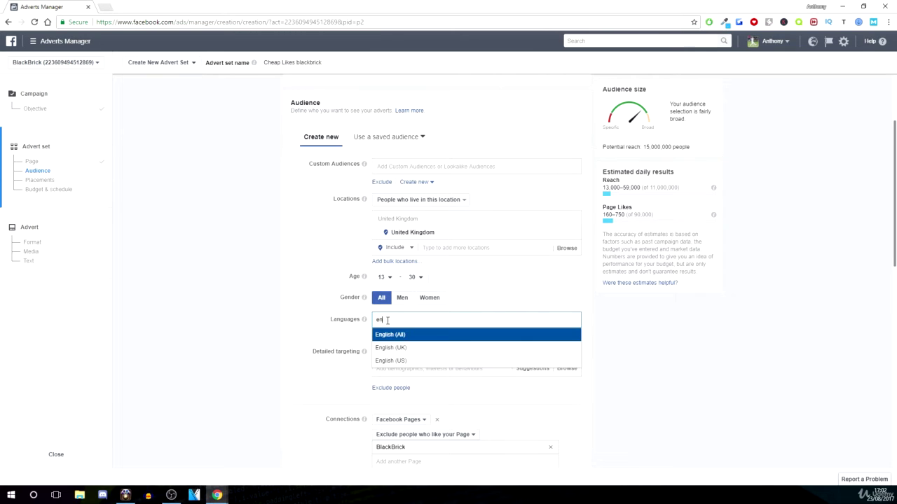
left_click(400, 339)
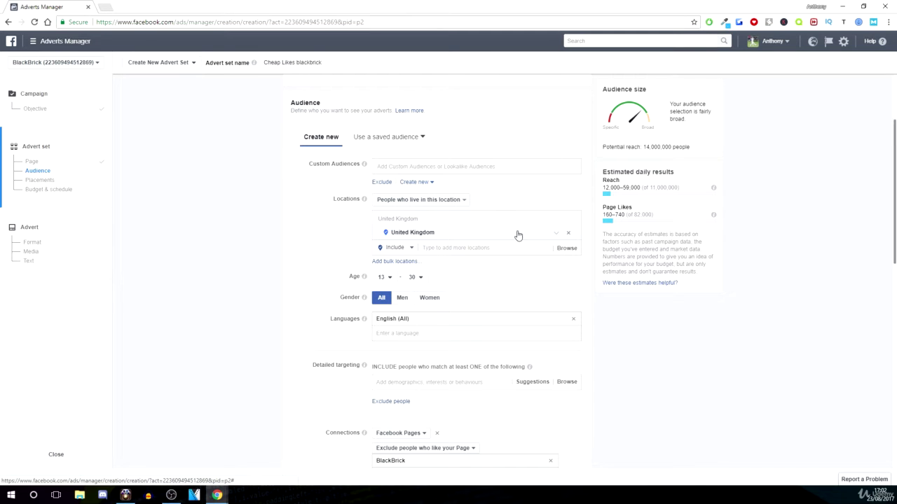
Replace the United Kingdom with the country India in the audience locations.
left_click(569, 234)
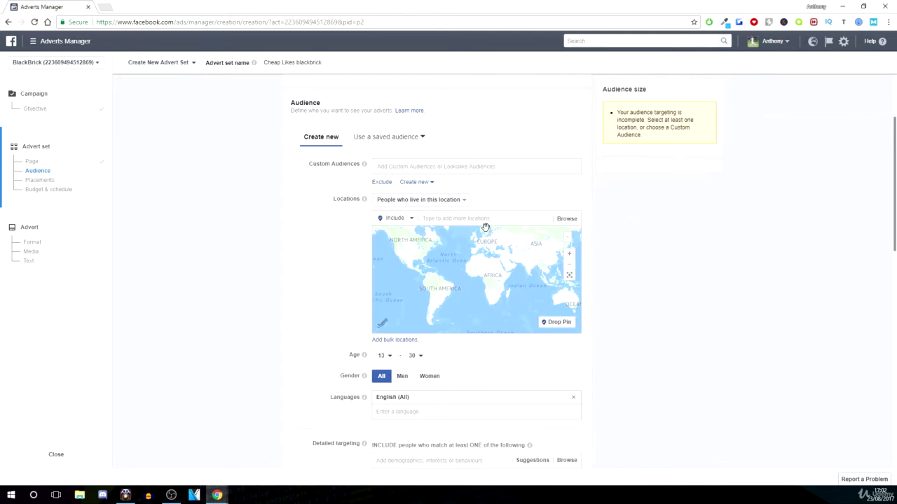
left_click(454, 220)
type("ind")
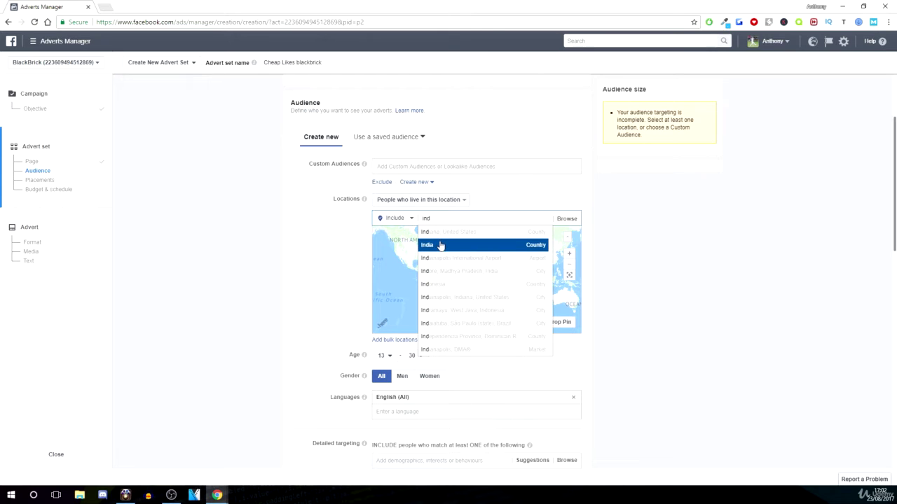
left_click(441, 244)
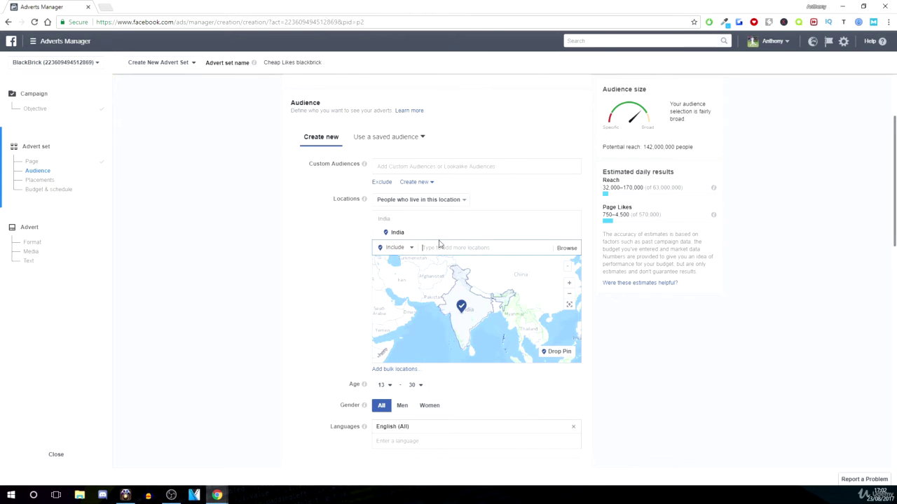
Add the countries Pakistan and Nepal to the included audience locations.
type("pakistan")
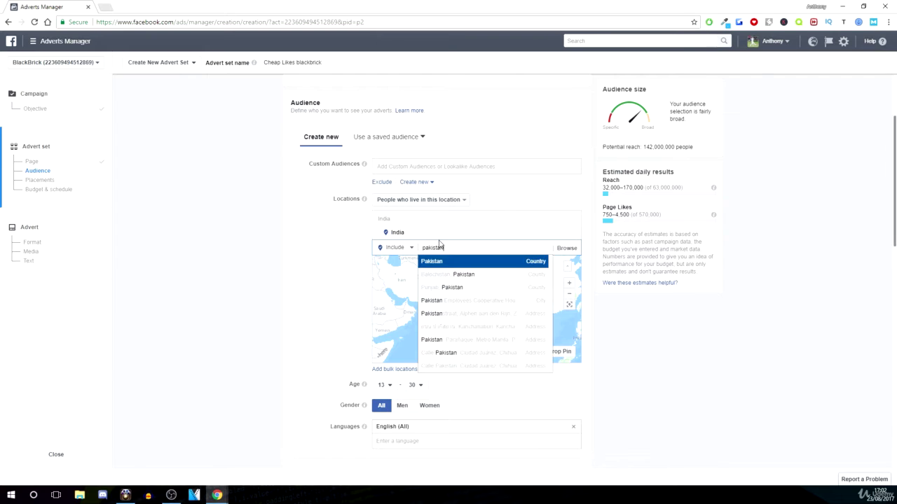
left_click(435, 266)
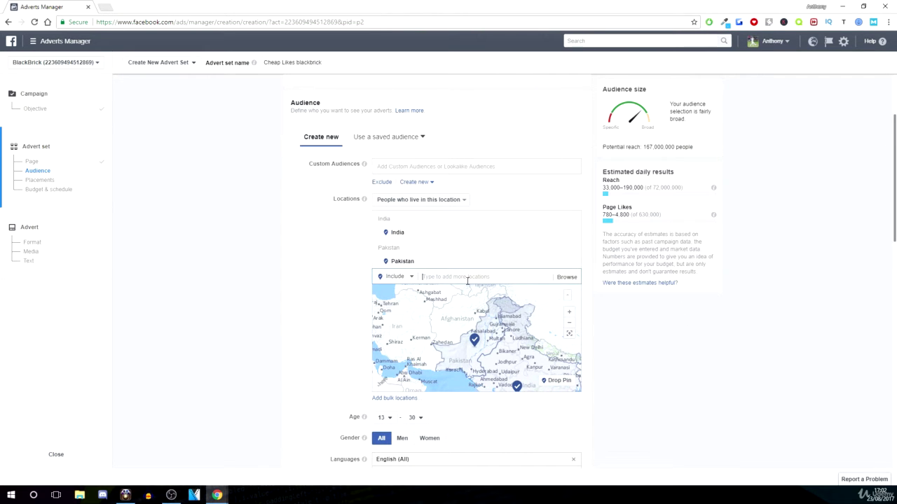
type("nap")
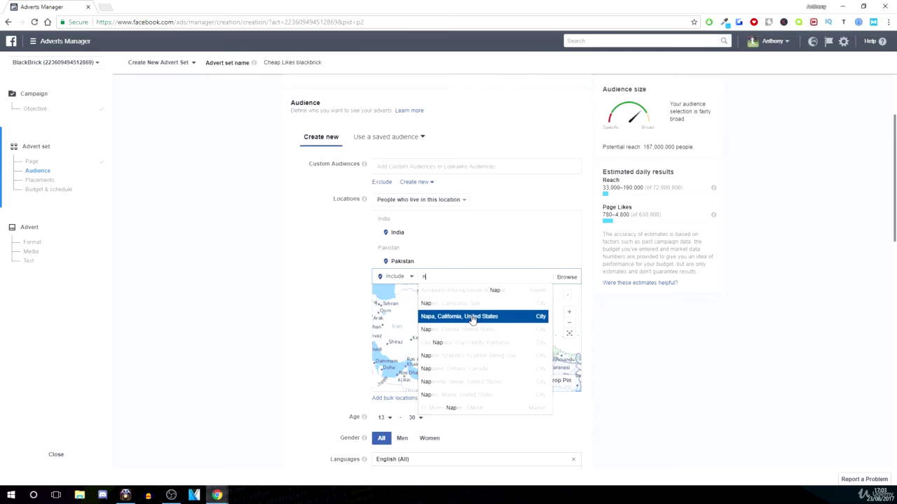
type("epal")
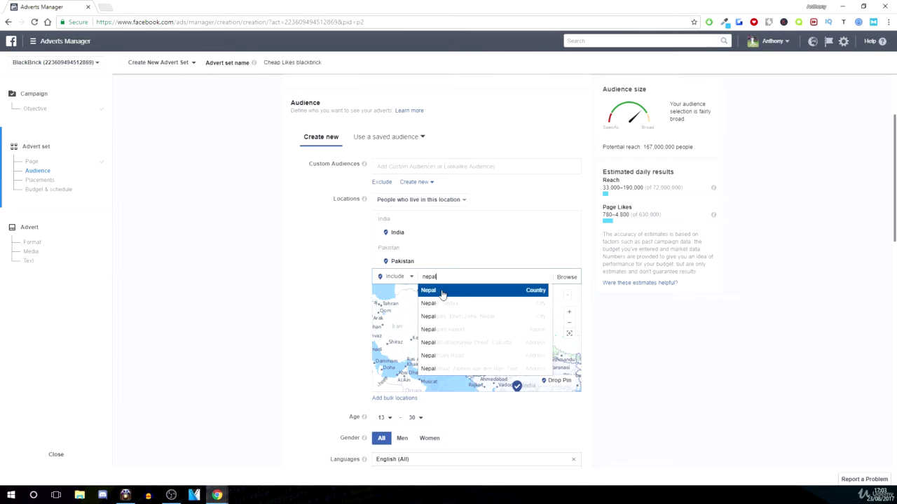
left_click(442, 293)
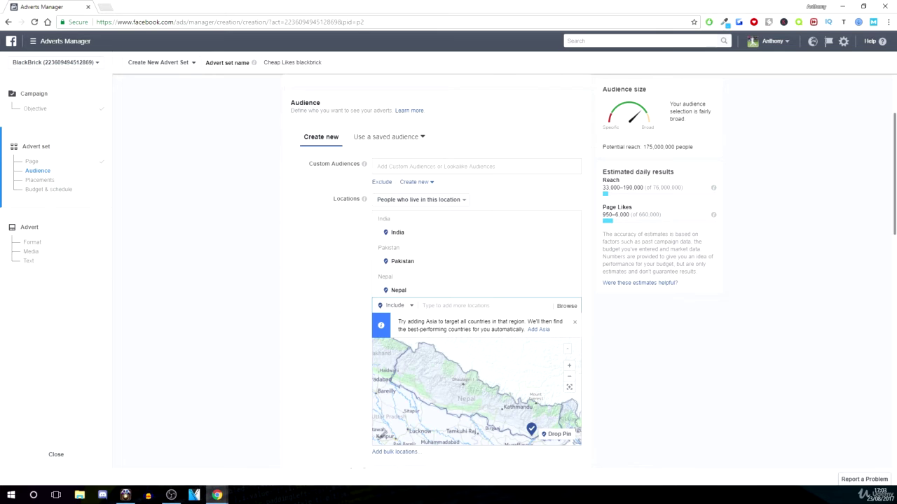
Include the country Indonesia in the audience locations.
left_click(442, 306)
type("ind")
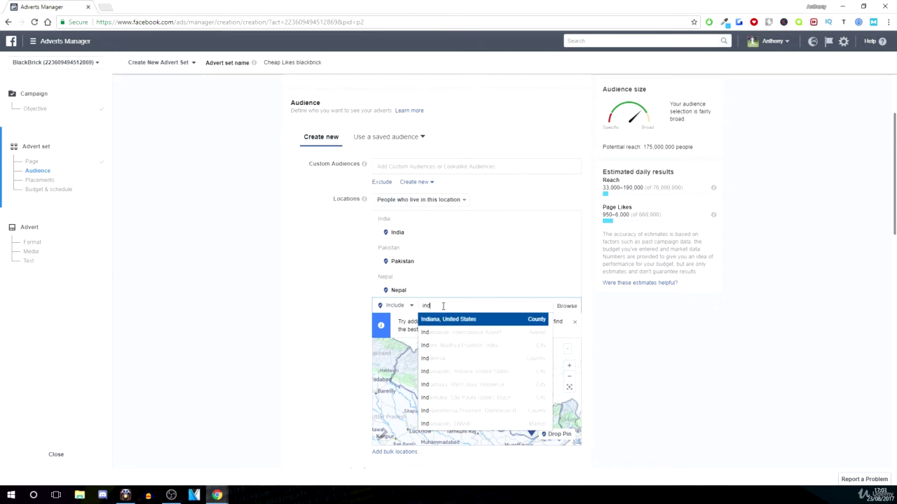
key("Down")
key("Down")
key("Down")
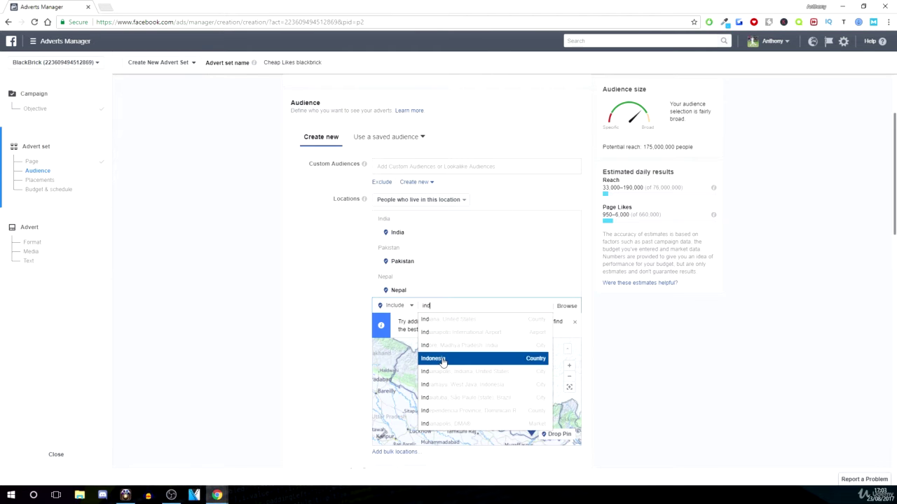
key("Return")
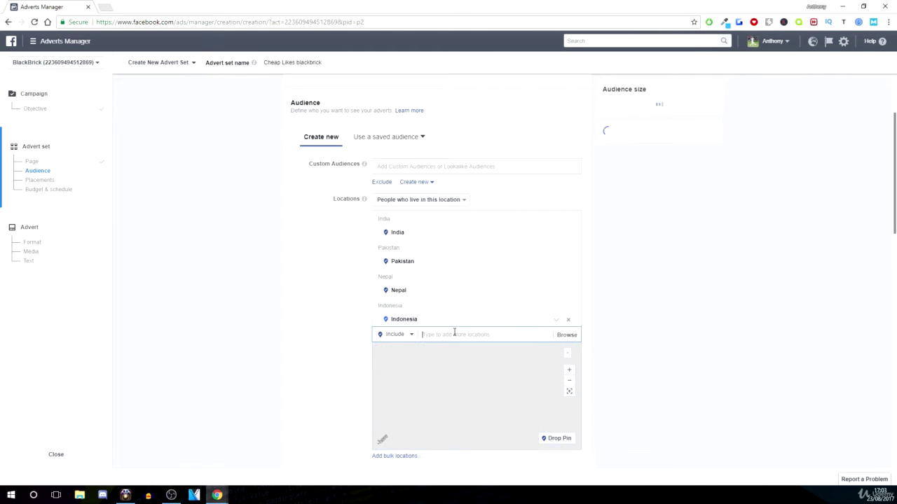
Add the countries Philippines and Serbia to the included audience locations.
type("phil")
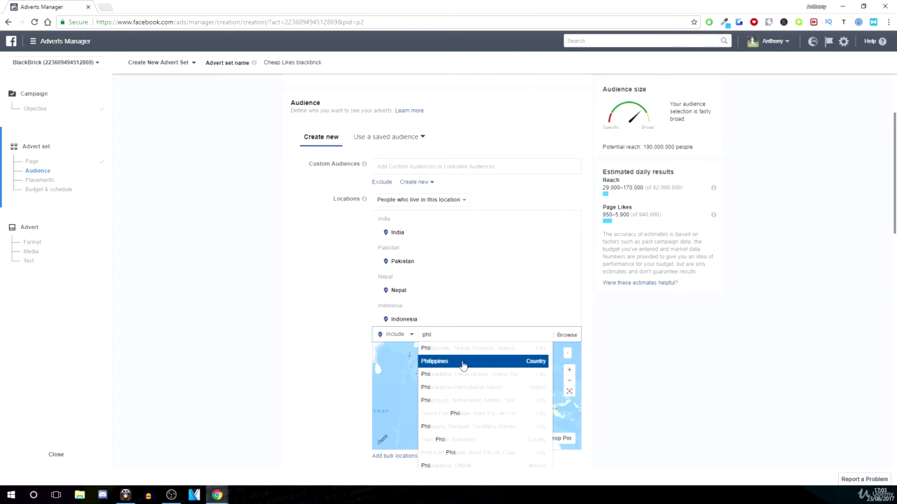
left_click(439, 361)
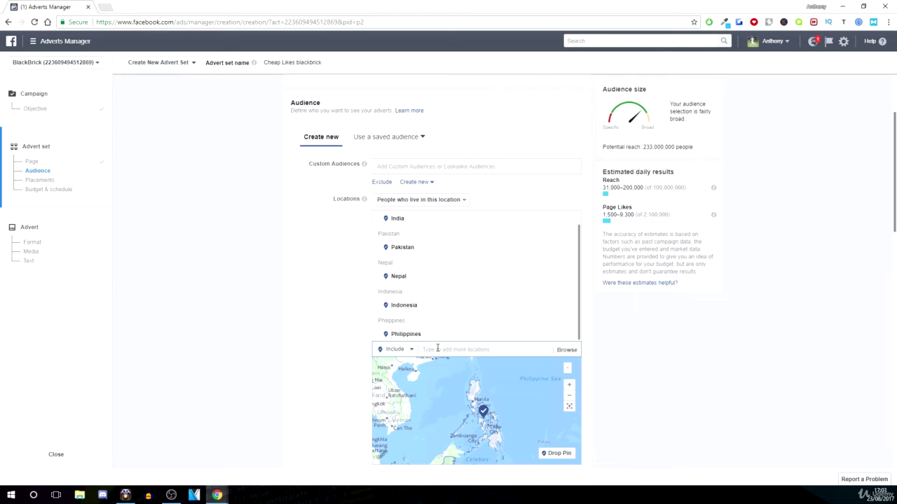
type("serbia")
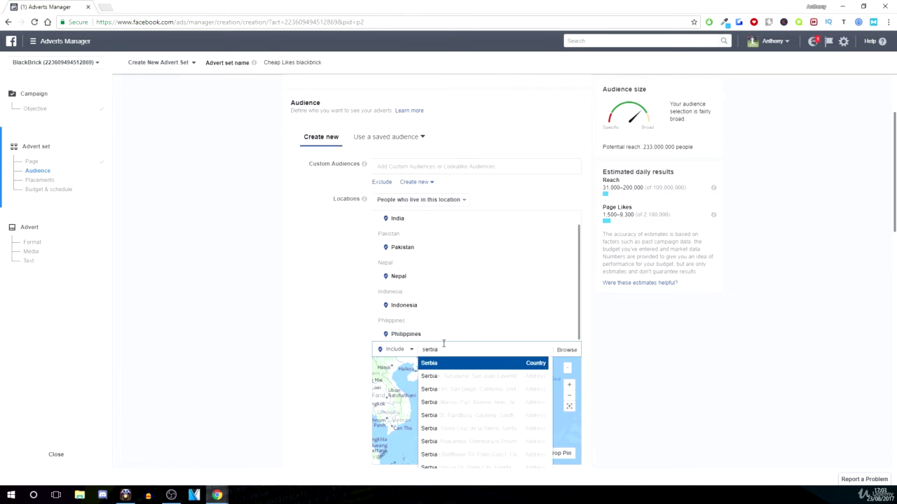
left_click(446, 364)
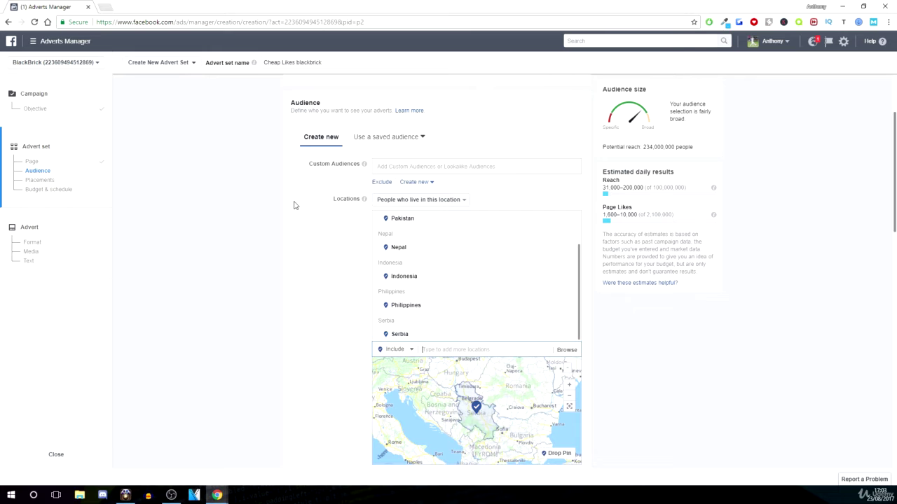
scroll(285, 205, "up", 2)
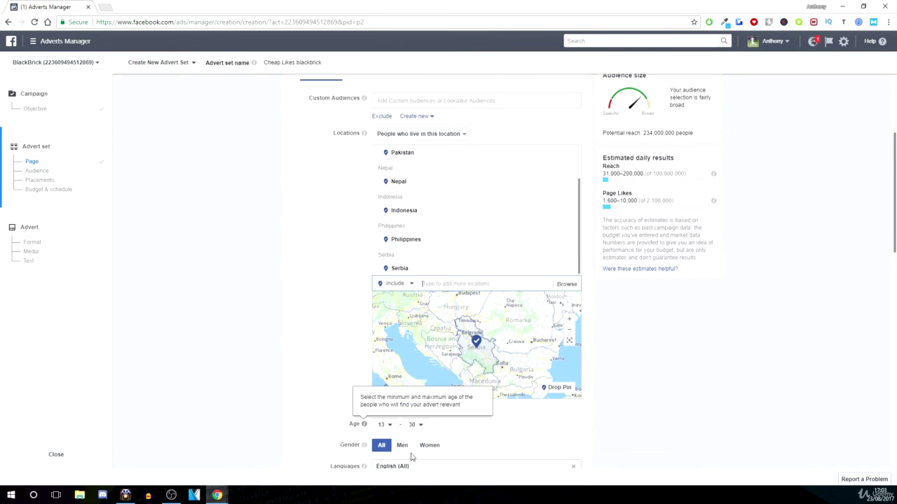
scroll(381, 417, "down", 1)
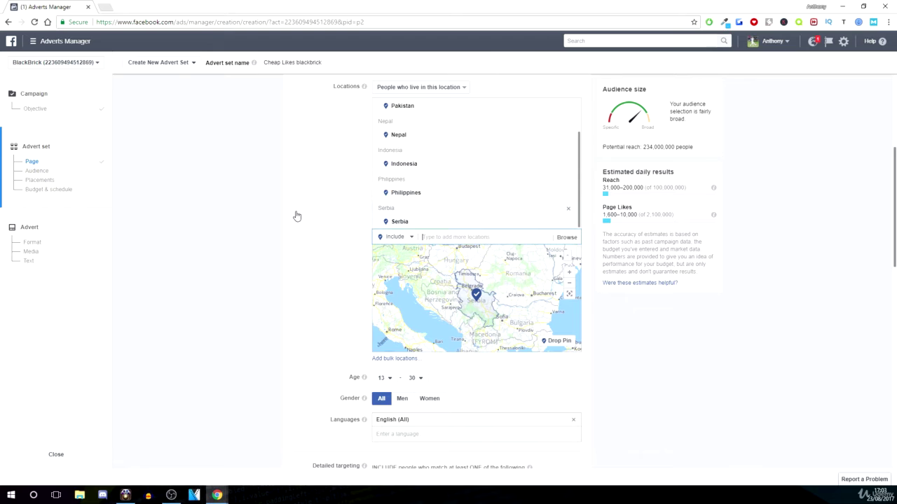
scroll(378, 199, "up", 1)
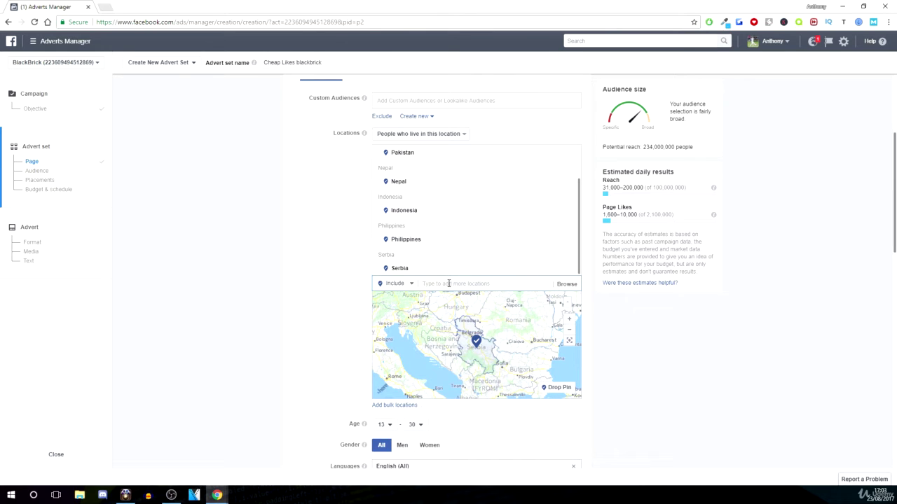
Add the countries Bangladesh, Egypt and Romania to the included audience locations.
type("bang")
left_click(460, 306)
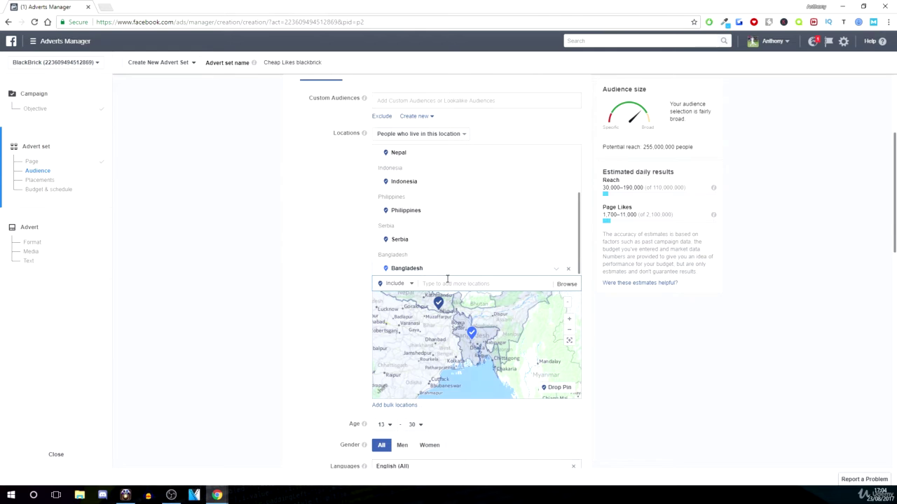
type("egypt")
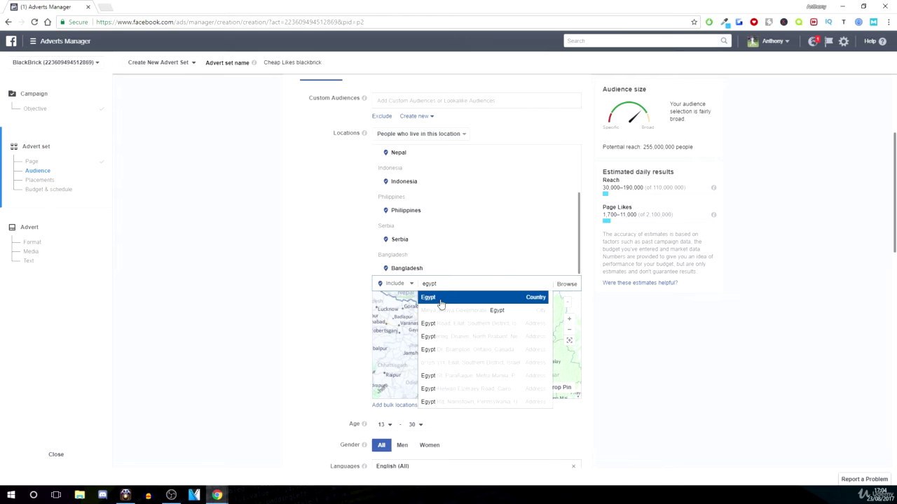
left_click(448, 299)
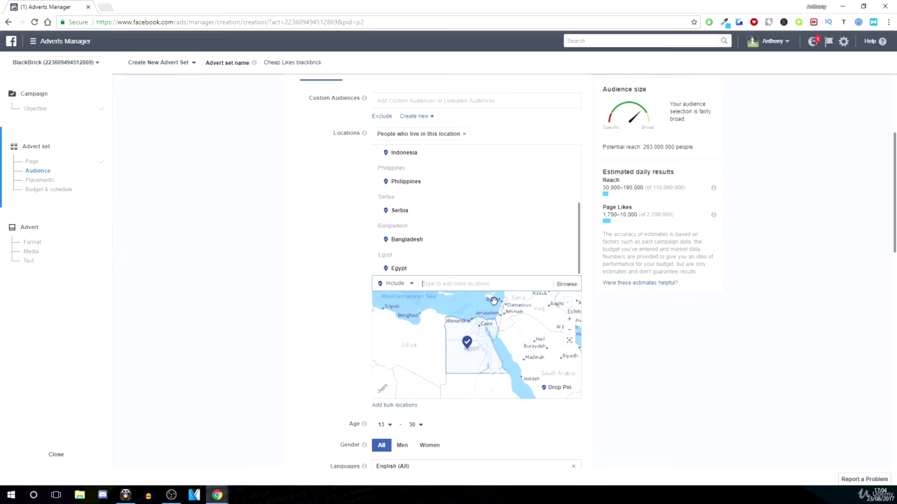
type("roman")
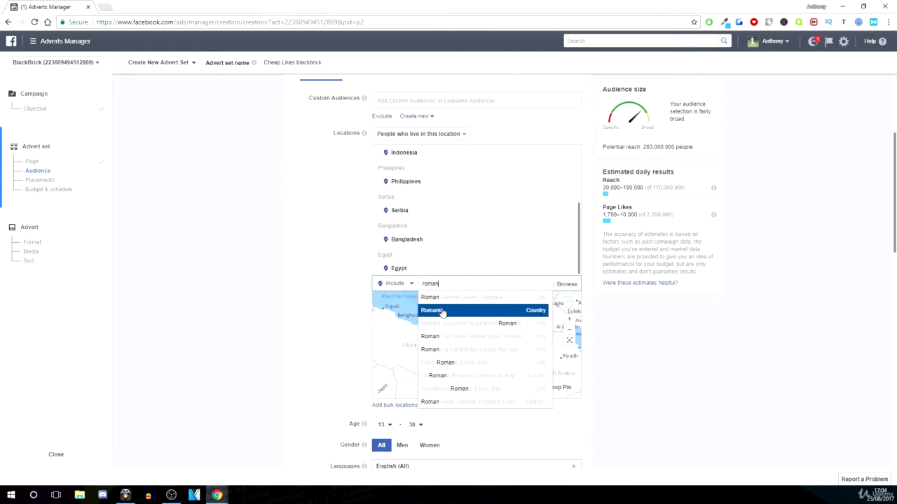
left_click(495, 309)
Add the countries Tunisia and Algeria to the included audience locations.
type("tu")
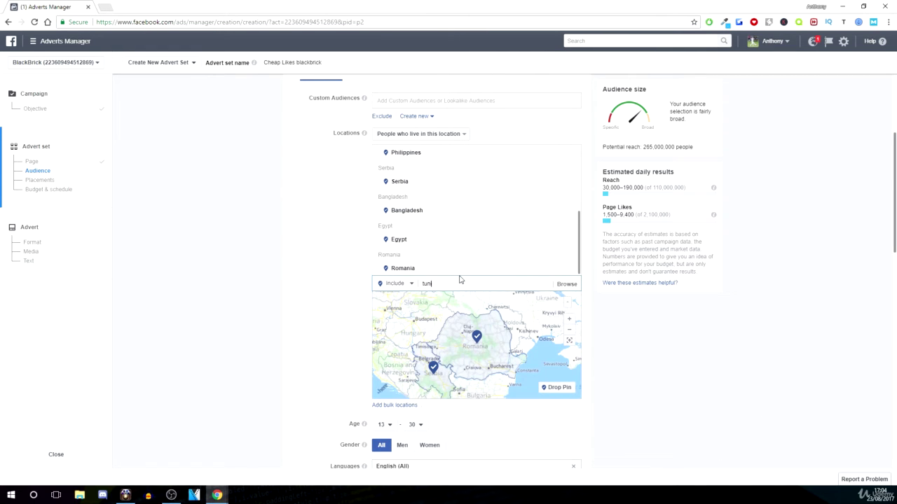
type("ni")
left_click(448, 313)
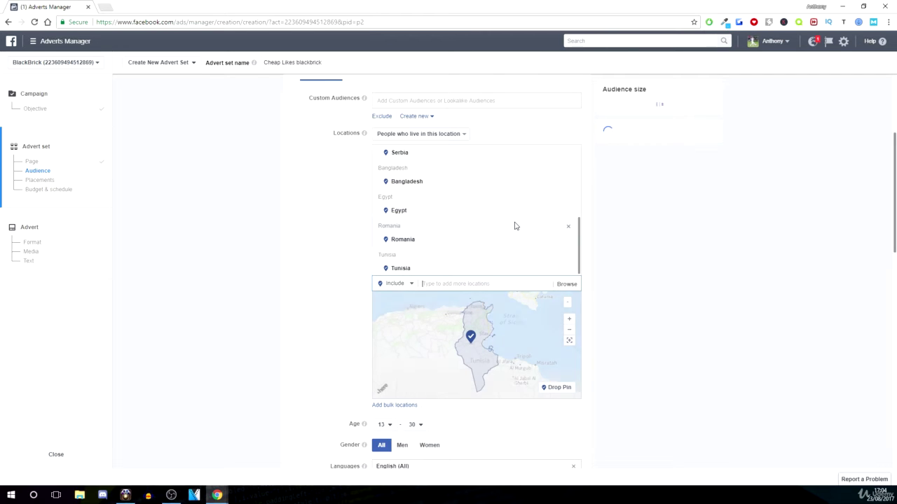
type("alg")
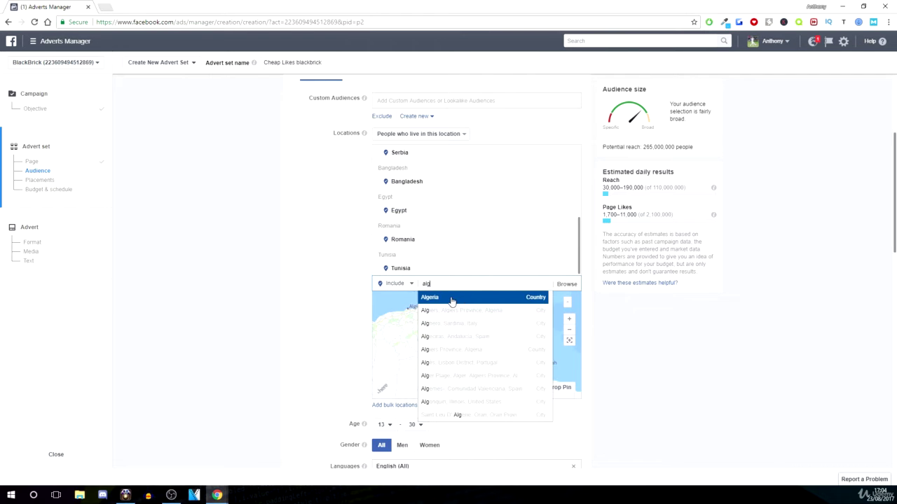
left_click(450, 299)
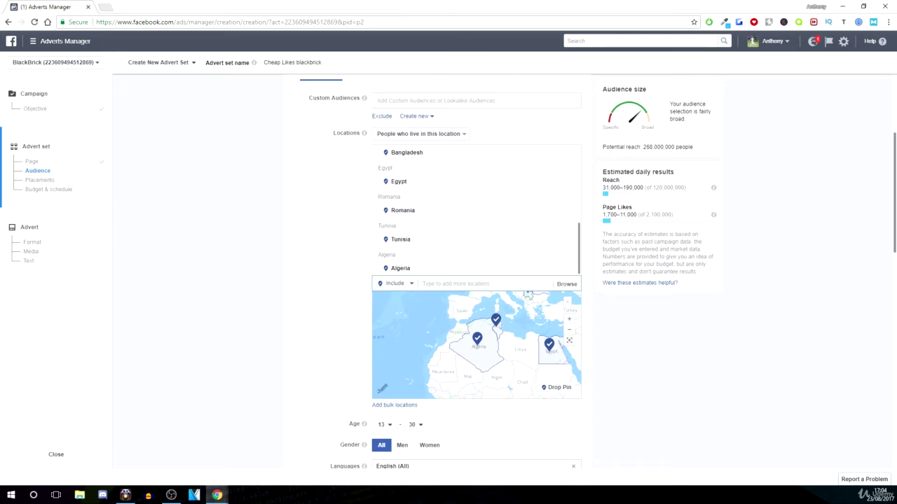
Switch the location entry to Exclude and exclude California, United States from the audience.
left_click(410, 284)
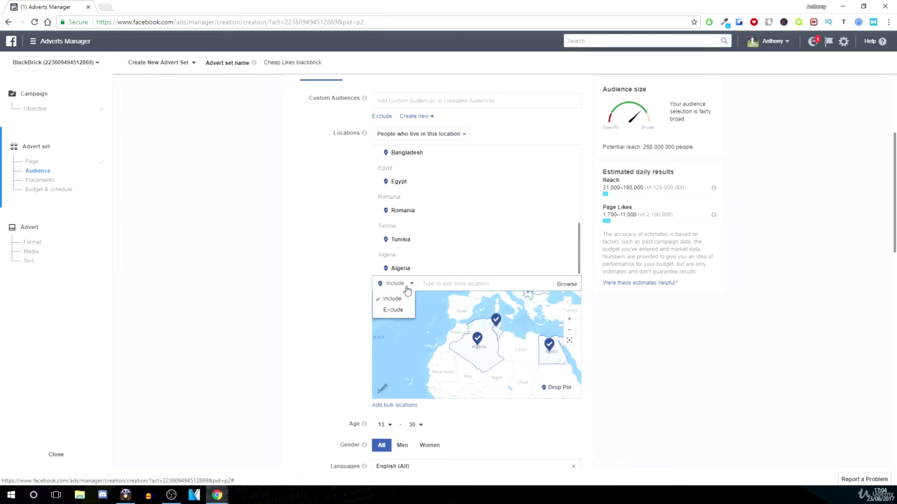
left_click(392, 310)
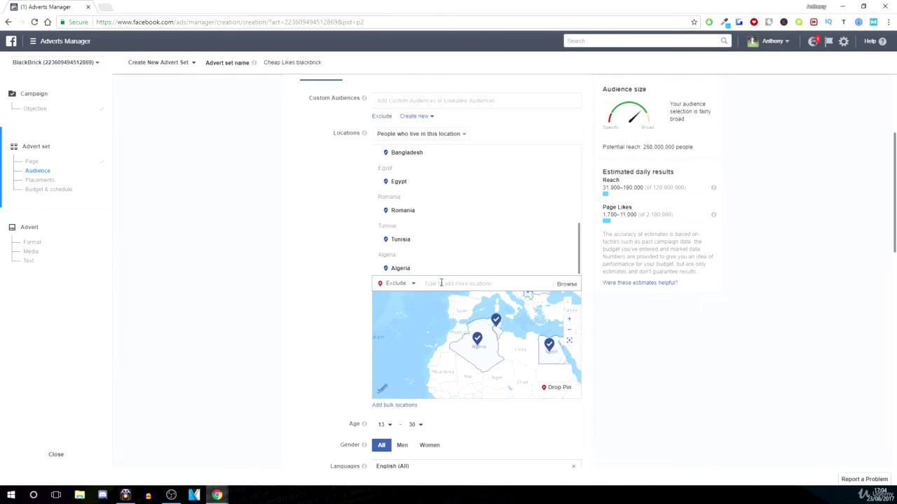
type("cal")
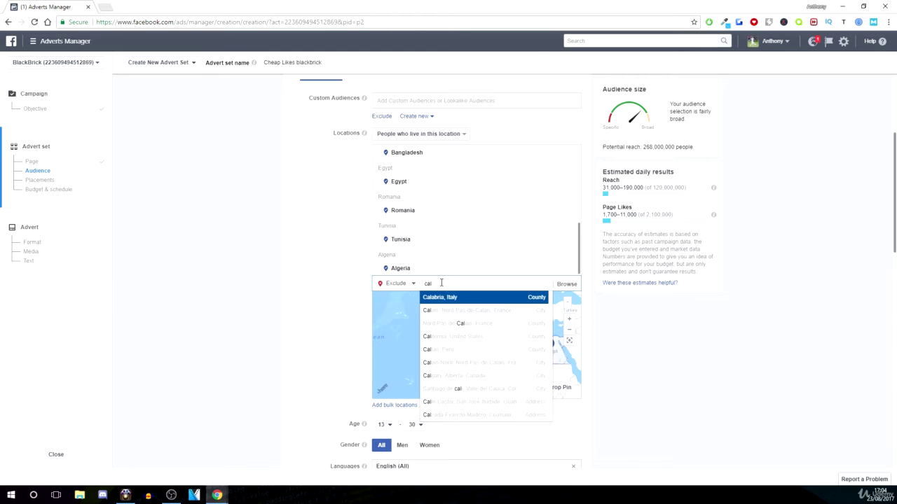
left_click(472, 339)
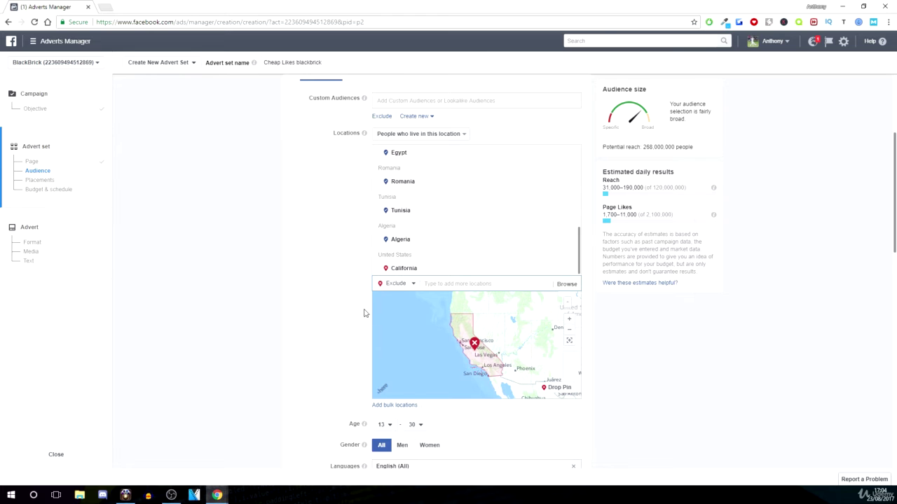
Add the interest Love to the detailed targeting of included people.
scroll(360, 315, "down", 2)
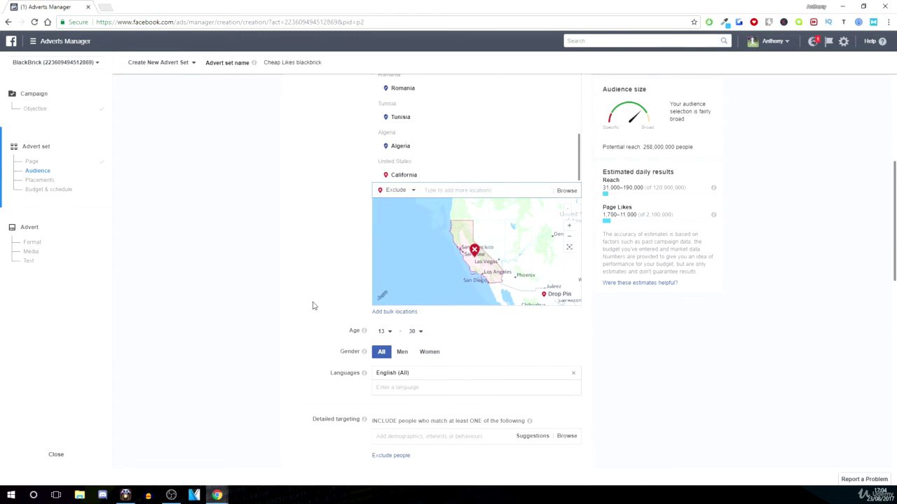
scroll(282, 306, "down", 3)
scroll(378, 273, "down", 1)
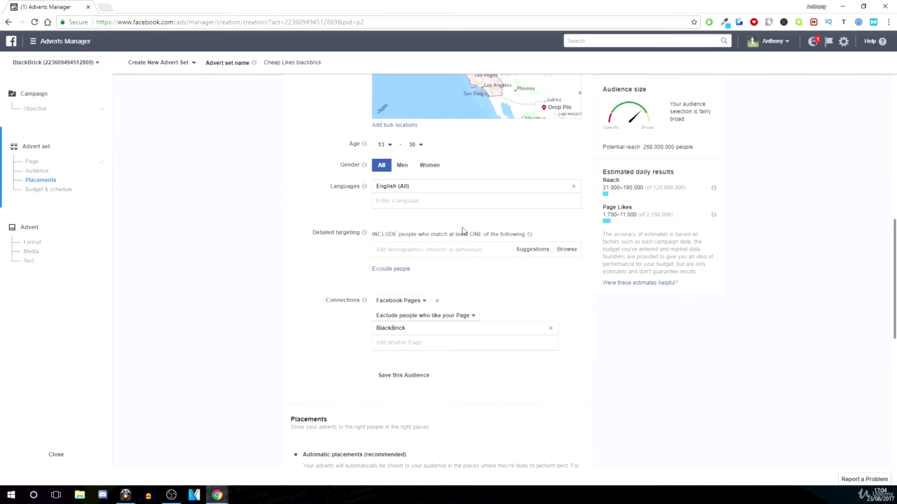
left_click(394, 249)
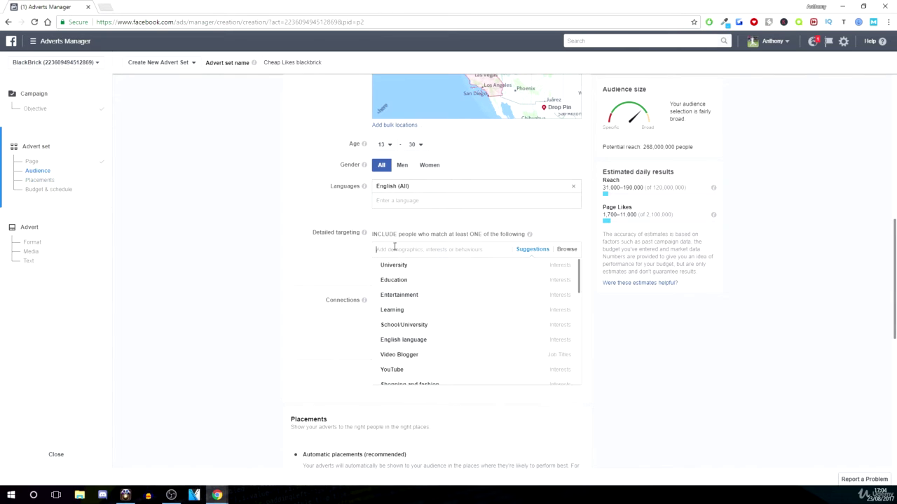
type("ld")
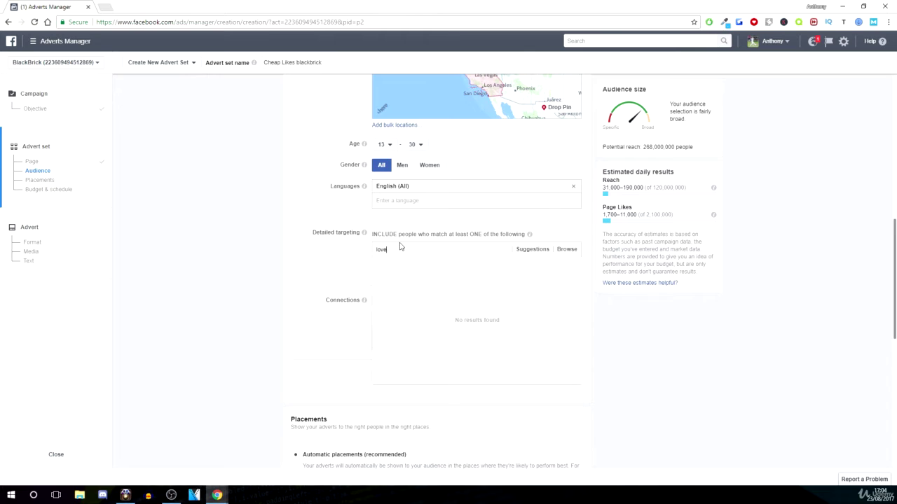
type("ve")
left_click(413, 274)
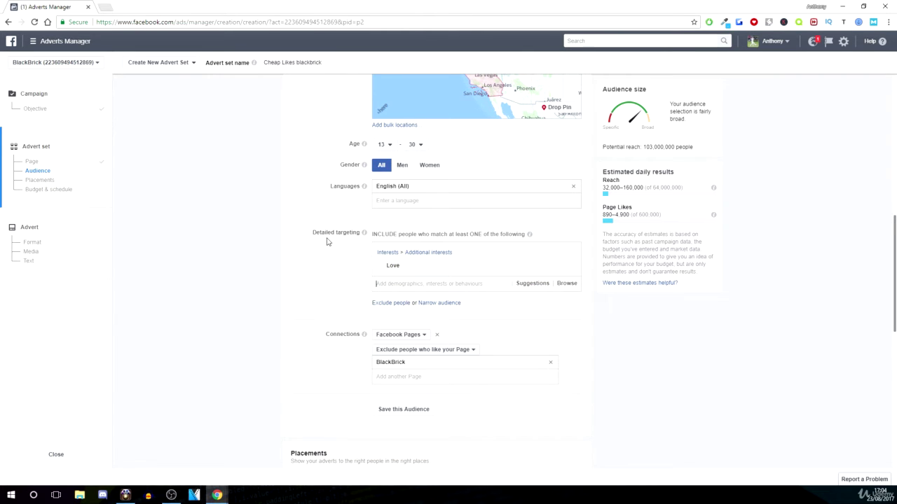
Examine the audience's potential reach and the estimated daily Page Likes.
left_click_drag(641, 152, 673, 150)
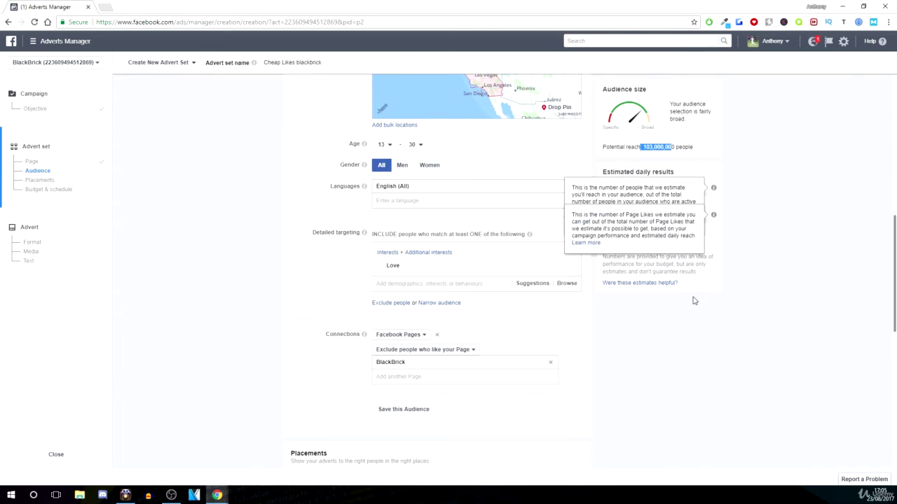
left_click(476, 330)
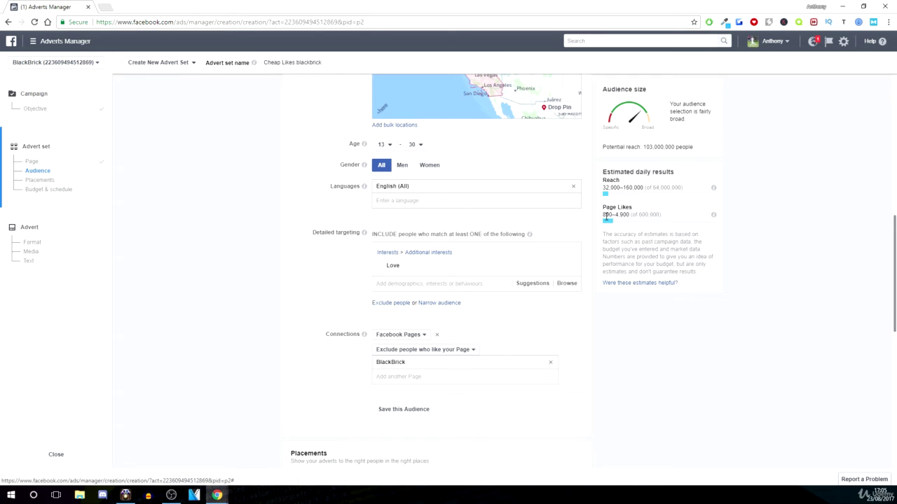
left_click_drag(605, 217, 631, 212)
left_click(625, 239)
Switch to Edit placements and remove the Right column placement from the Facebook platform, keeping only Feeds.
scroll(382, 331, "down", 2)
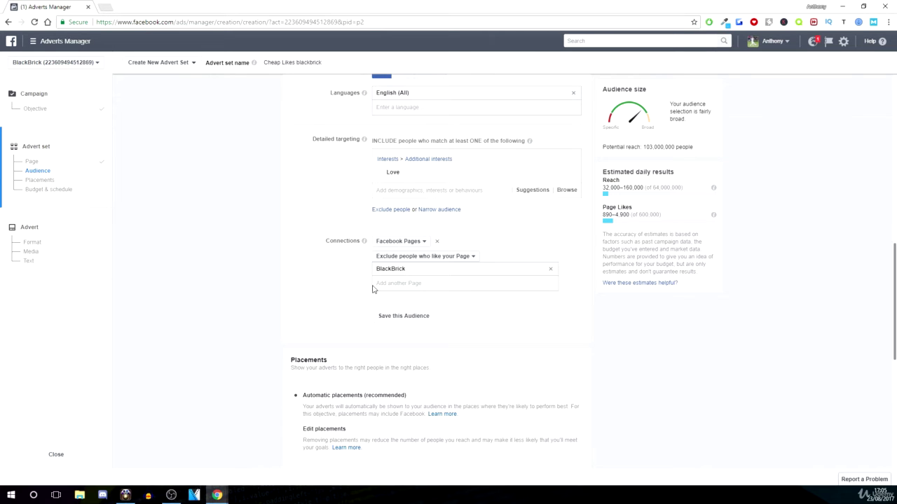
scroll(321, 258, "down", 3)
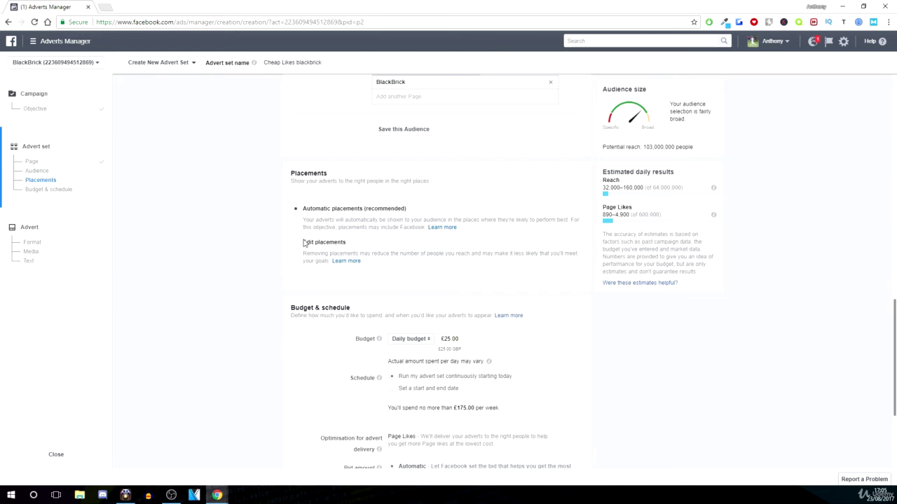
left_click(302, 242)
scroll(337, 261, "down", 1)
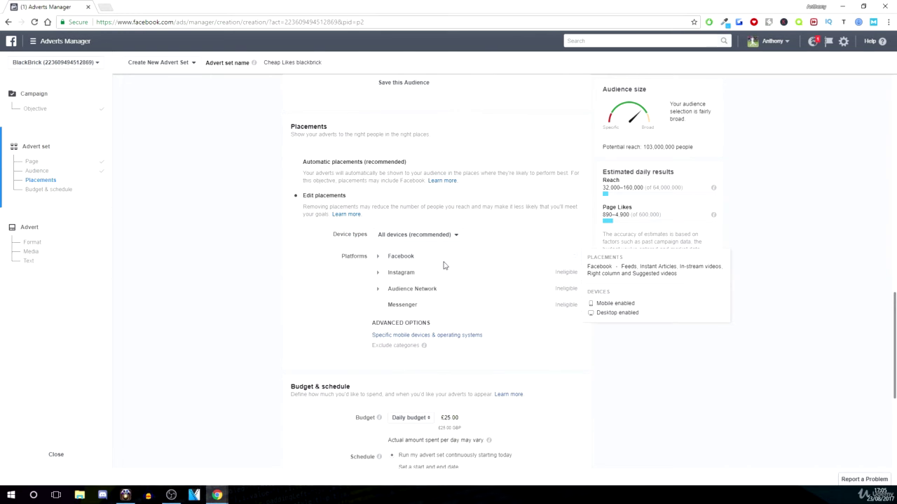
left_click(379, 257)
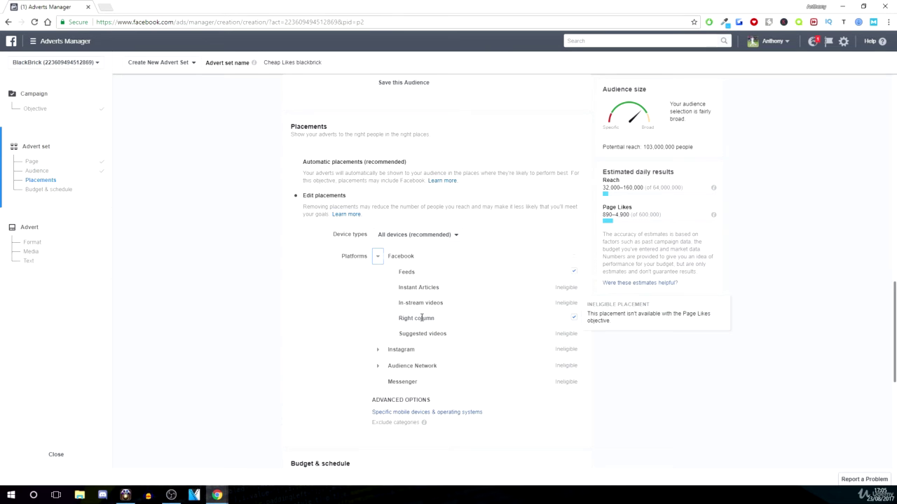
left_click(574, 318)
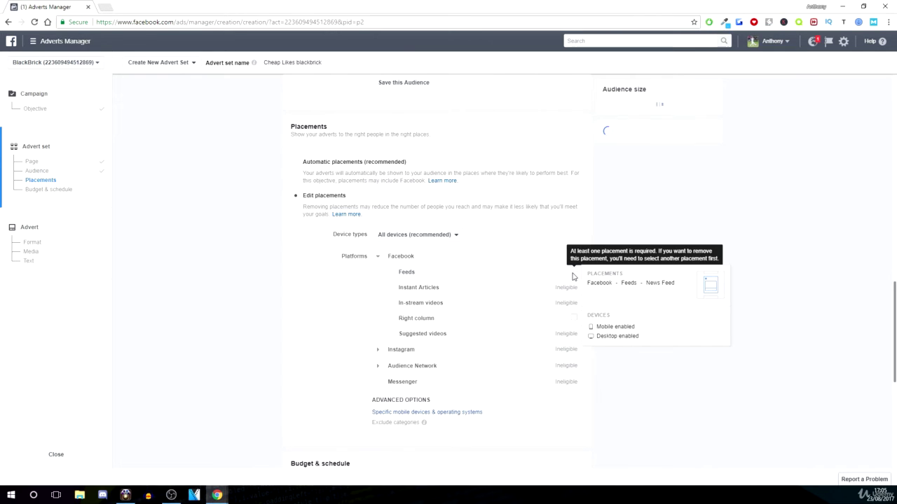
left_click(381, 257)
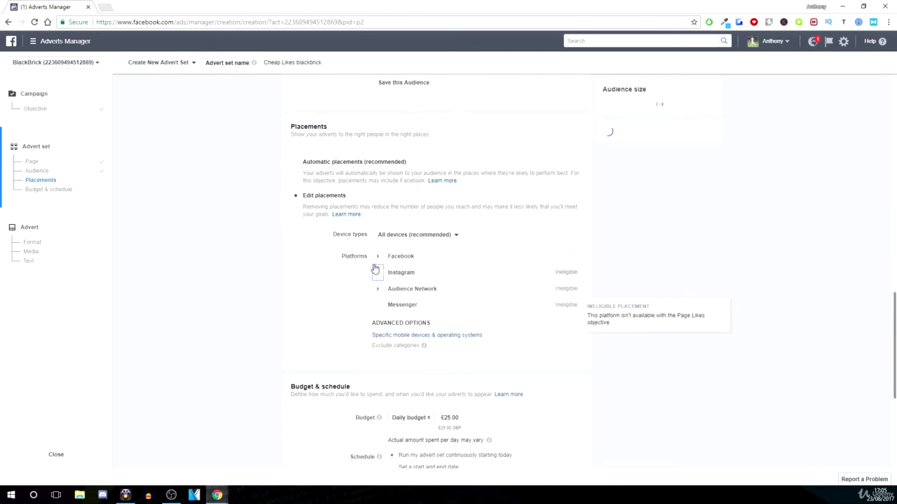
left_click(377, 257)
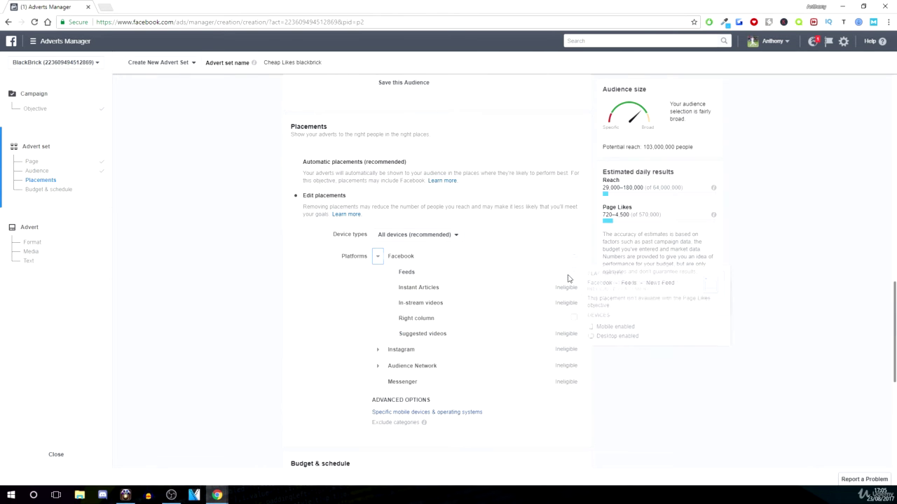
left_click(378, 256)
Examine the daily budget and the maximum weekly spend of the advert set.
scroll(345, 280, "down", 2)
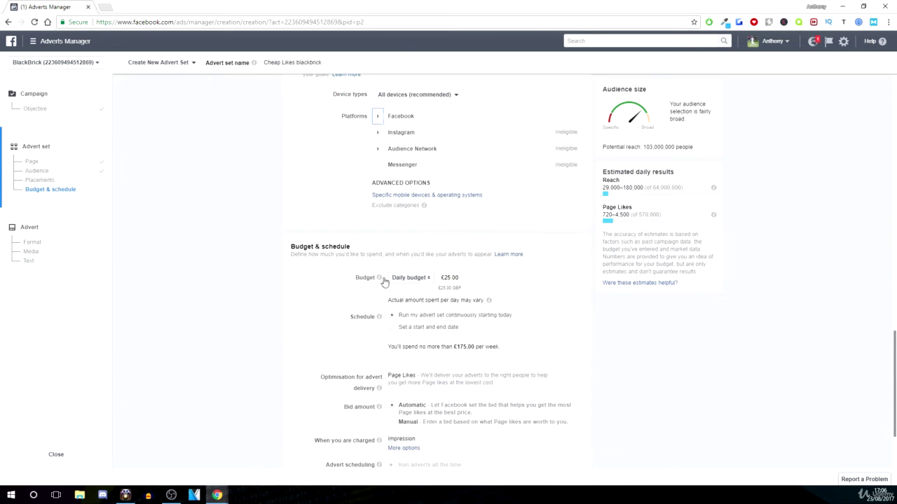
left_click(473, 278)
left_click_drag(468, 279, 437, 276)
left_click(476, 279)
scroll(471, 311, "down", 1)
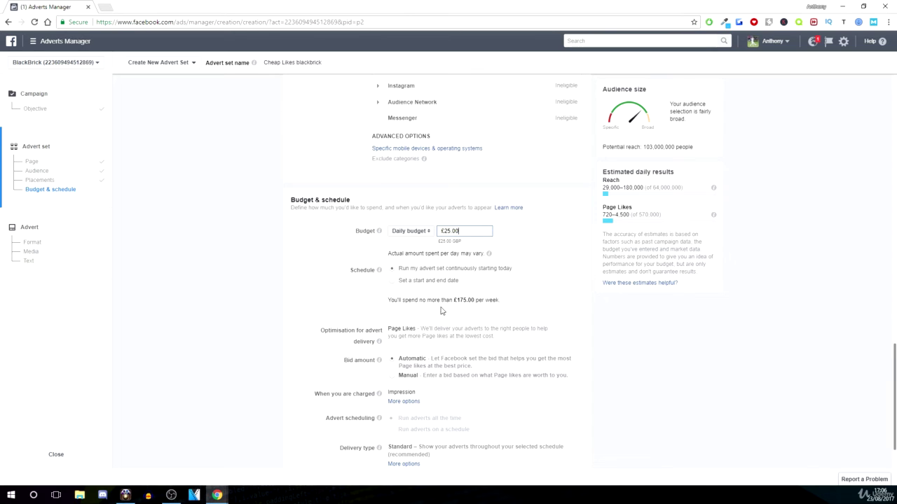
left_click_drag(408, 300, 480, 300)
left_click(462, 302)
Review the advanced budget options covering bid amount, when you are charged, advert scheduling and delivery type.
scroll(425, 243, "down", 1)
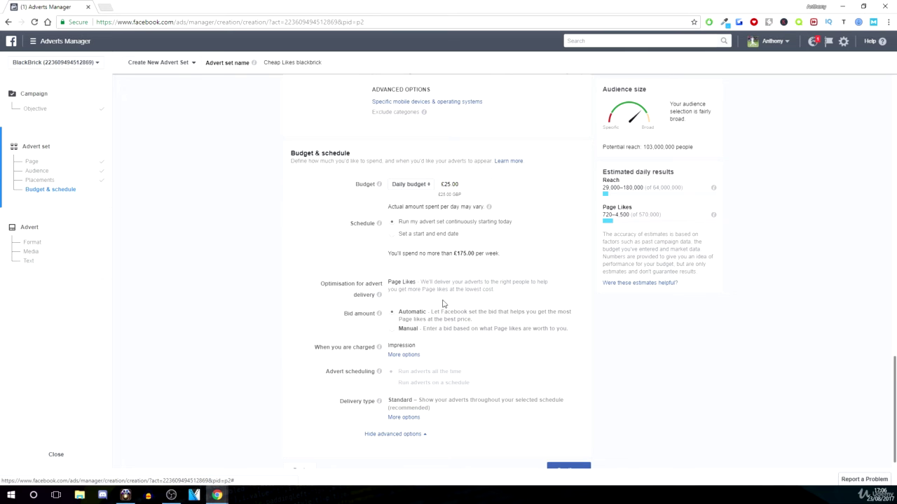
scroll(420, 316, "down", 1)
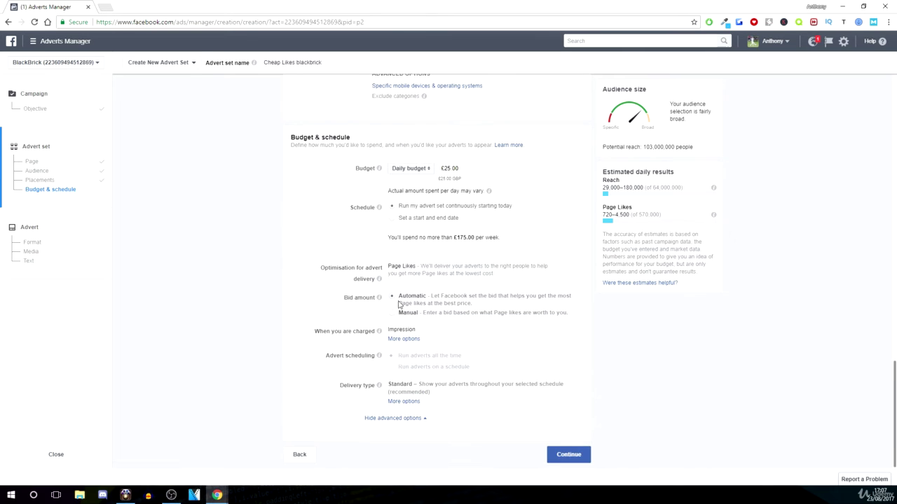
mouse_move(379, 299)
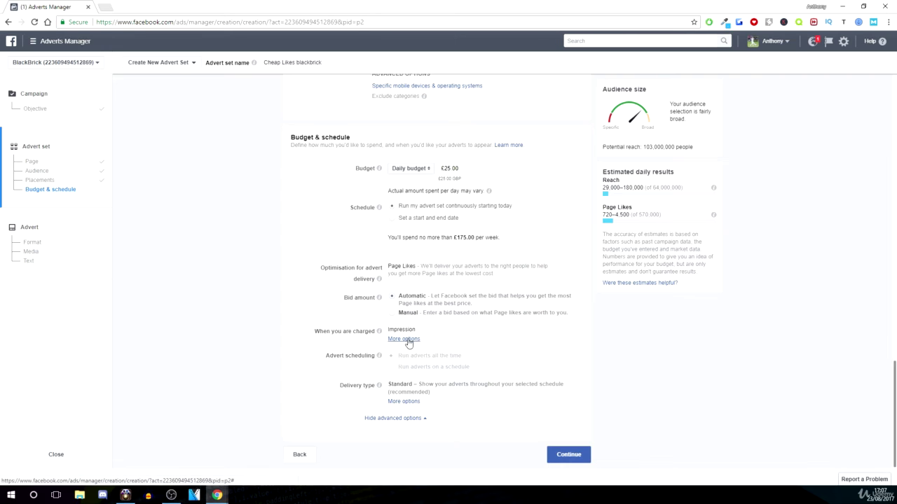
left_click(388, 422)
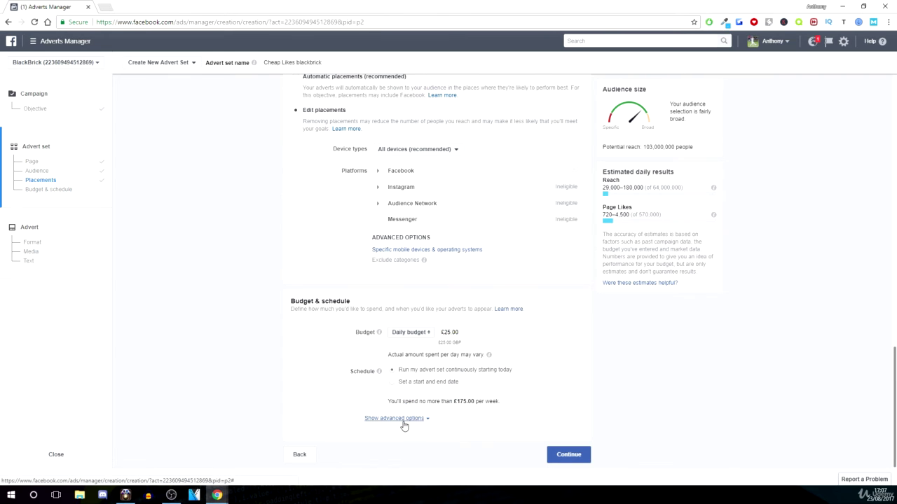
left_click(403, 423)
scroll(400, 399, "down", 2)
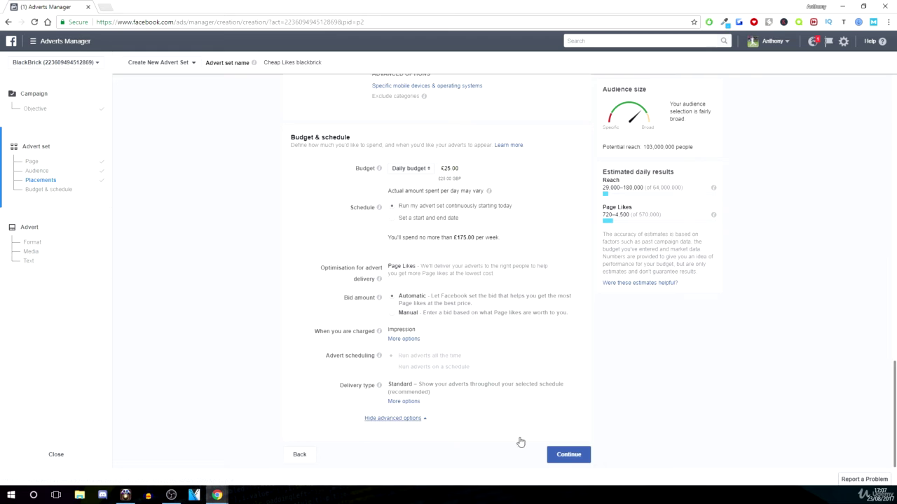
Accept the advert set settings and continue to the advert's format, images and text.
left_click(573, 454)
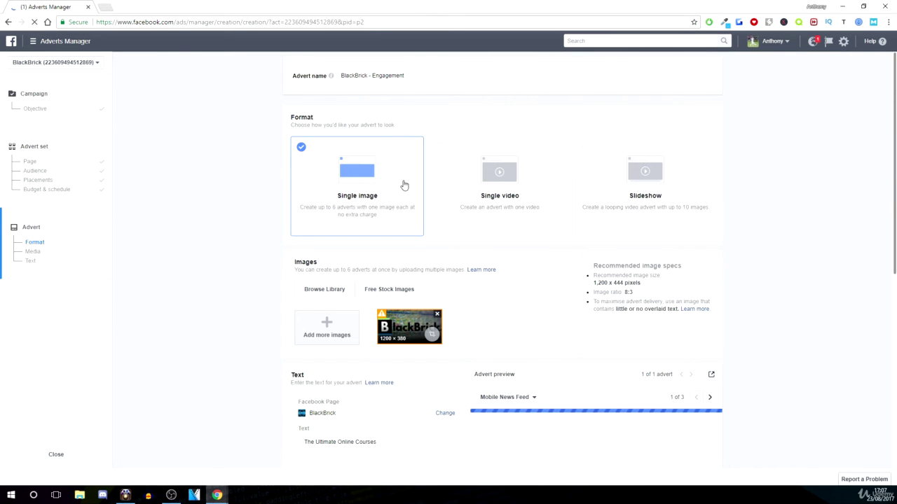
scroll(371, 186, "down", 1)
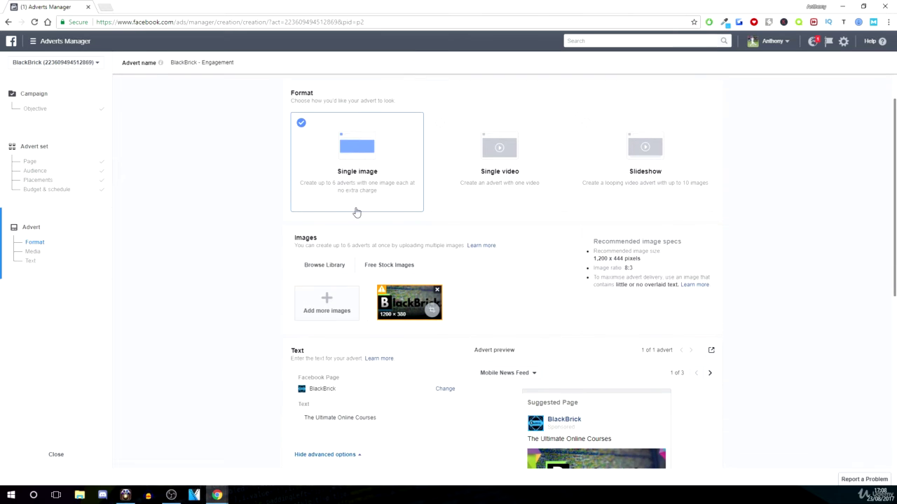
Remove the existing BlackBrick cover image from the advert's images.
scroll(356, 211, "down", 2)
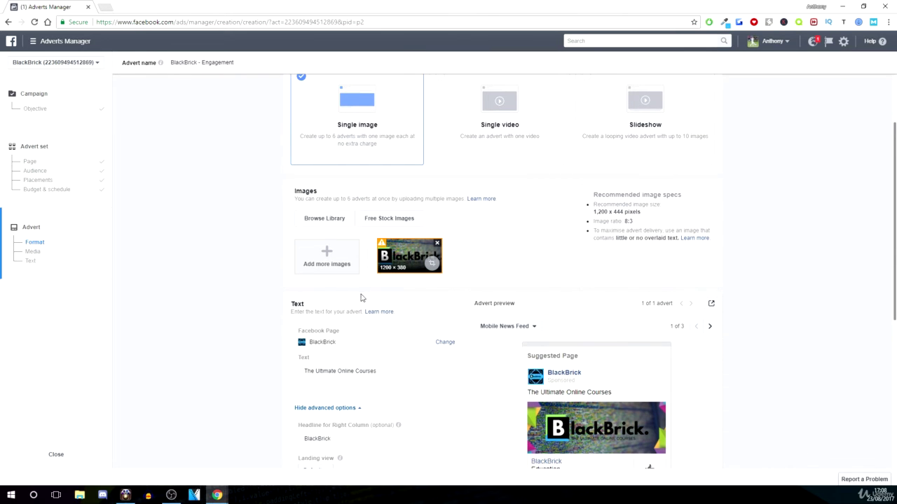
scroll(362, 296, "down", 2)
left_click(436, 199)
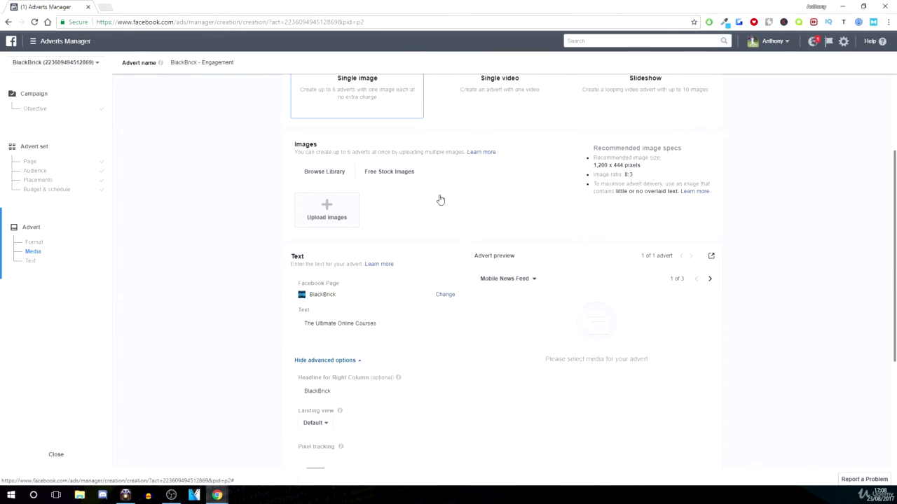
Set the advert text to "Like to share the love?" and switch the advert preview to Desktop News Feed.
scroll(384, 250, "down", 1)
left_click(384, 275)
type("Like to share the love?")
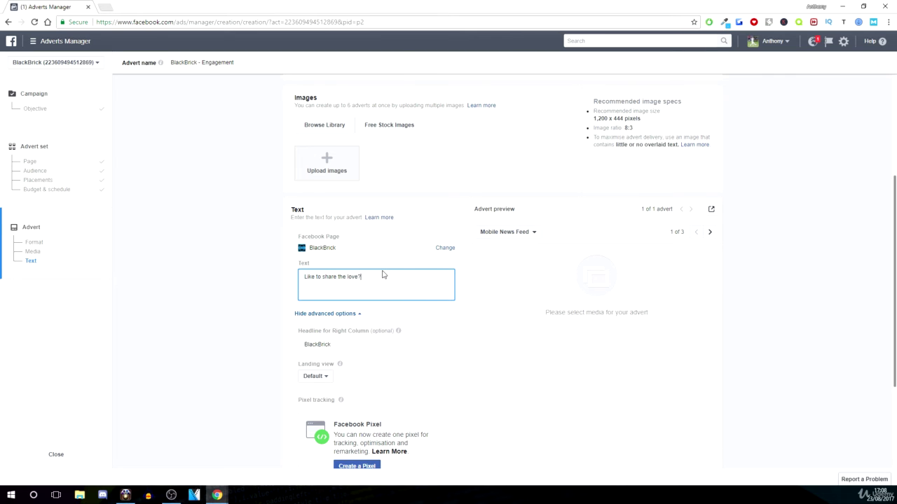
left_click(354, 246)
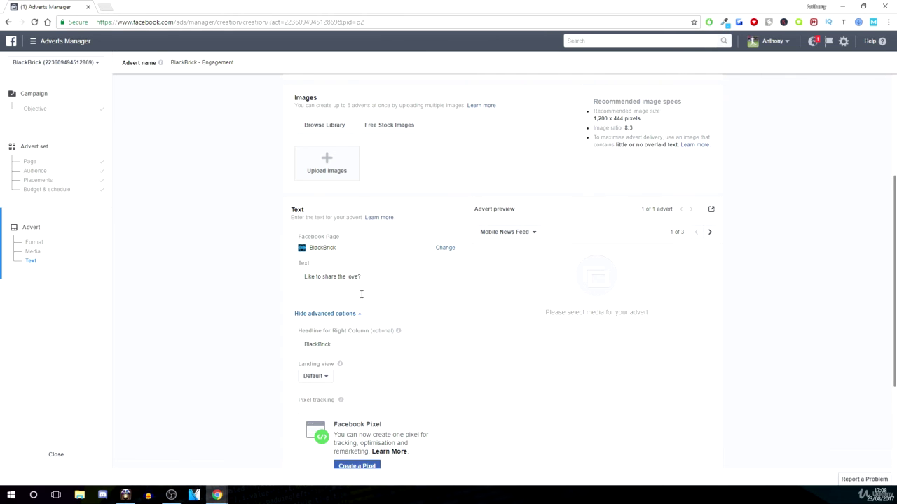
left_click(505, 236)
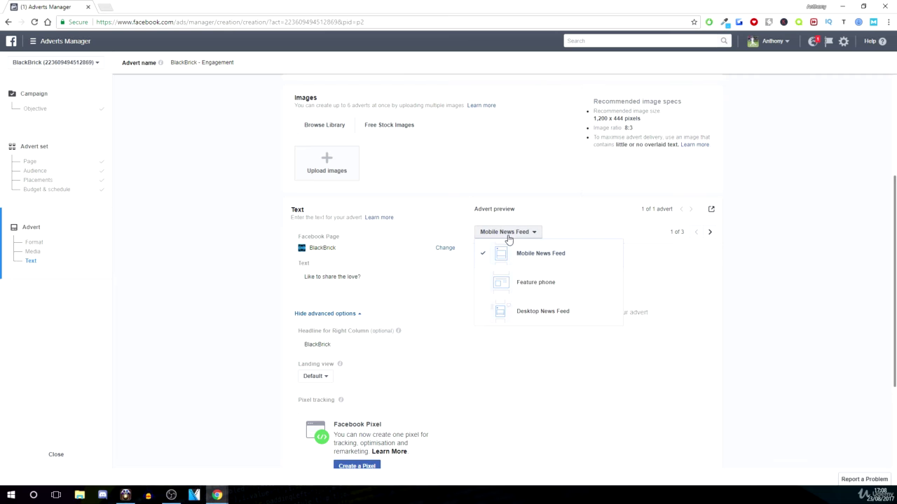
left_click(507, 311)
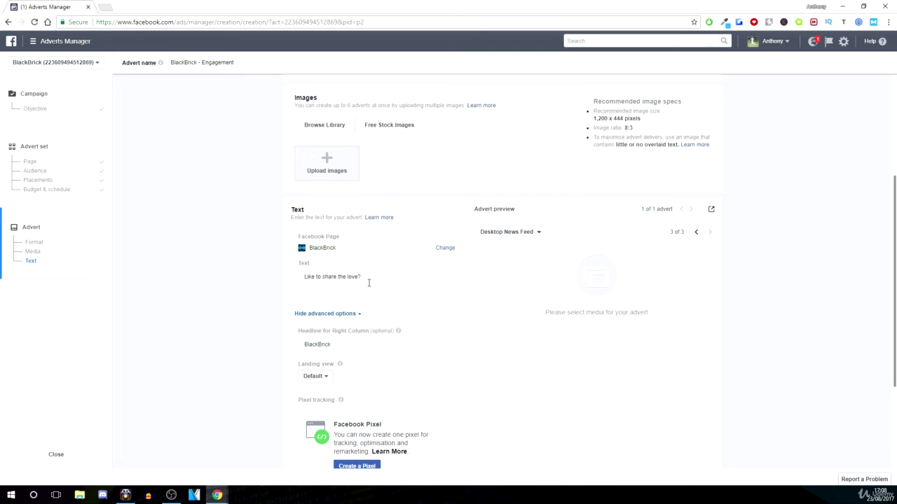
Examine the Landing view choices in the advert's advanced options.
scroll(343, 287, "down", 2)
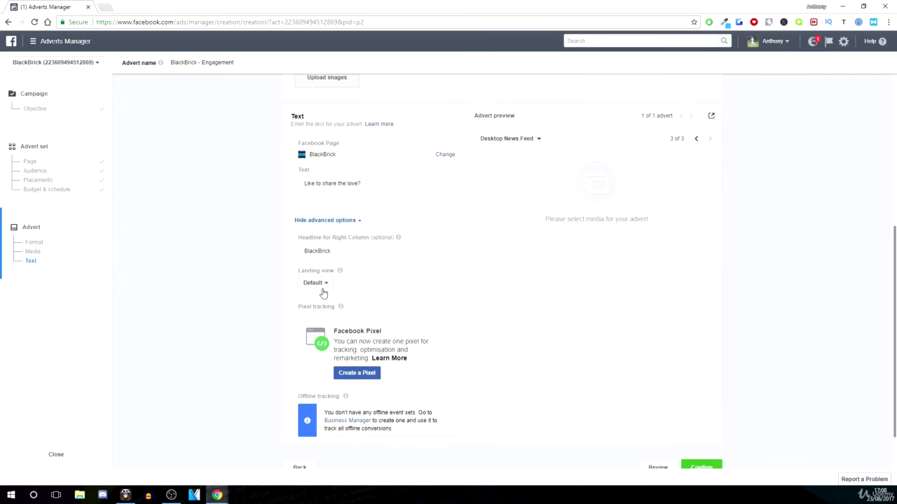
left_click(312, 284)
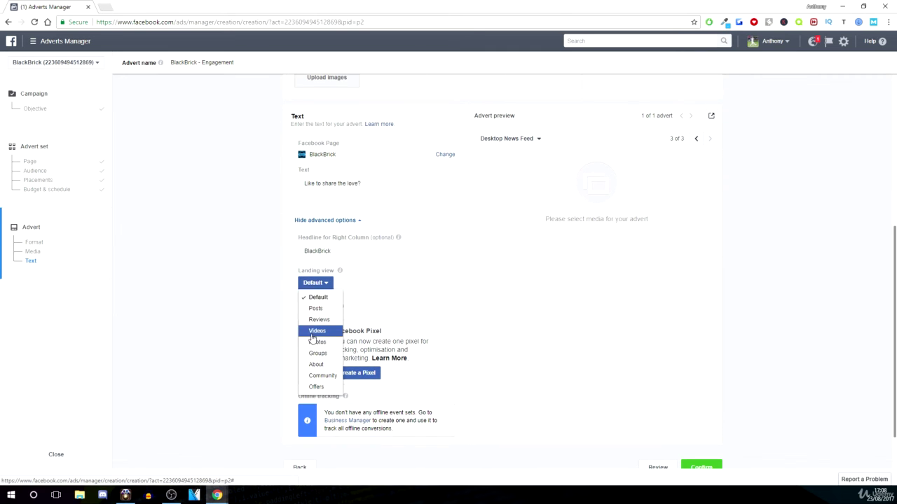
left_click(315, 283)
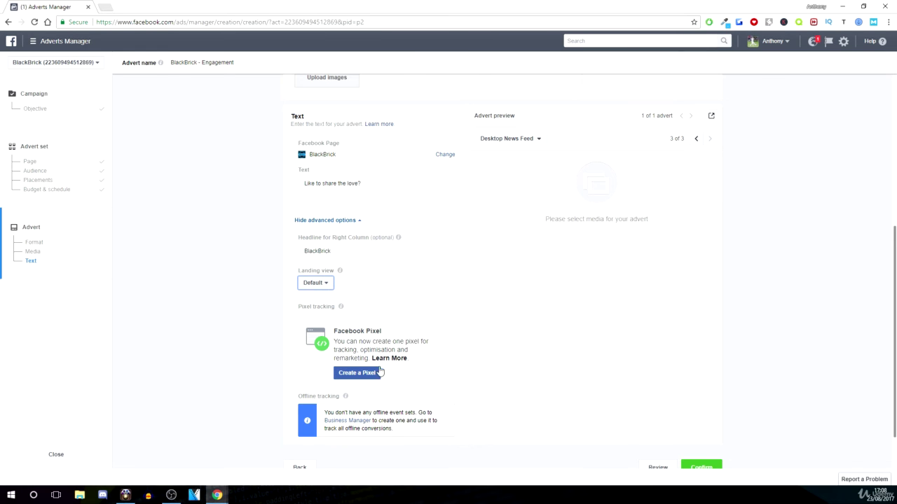
Switch to Google Images, search for "i love you" and open the 2560 × 1440 leaf picture from The Odyssey Online.
scroll(252, 199, "up", 2)
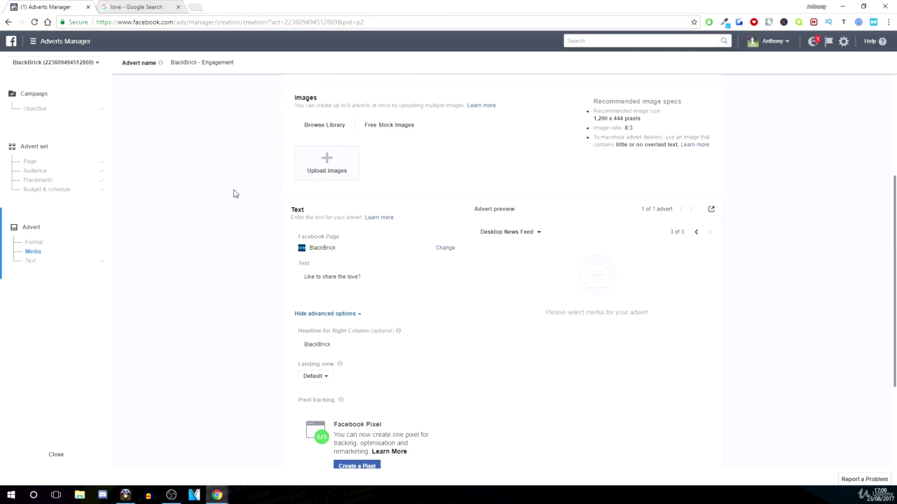
scroll(270, 210, "up", 2)
left_click(128, 7)
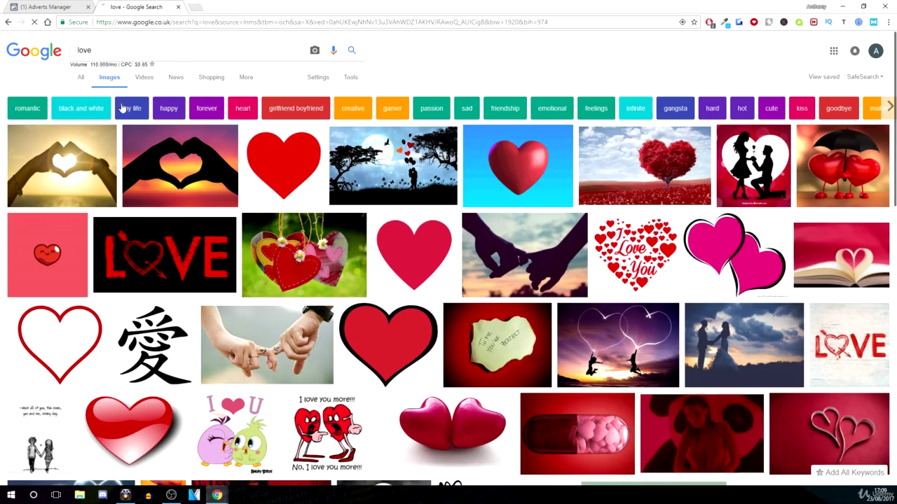
scroll(235, 202, "down", 7)
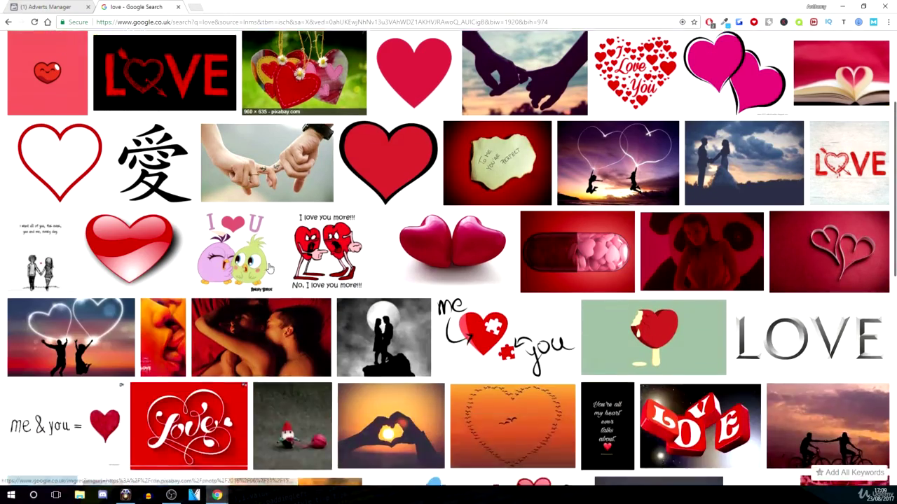
scroll(129, 287, "down", 4)
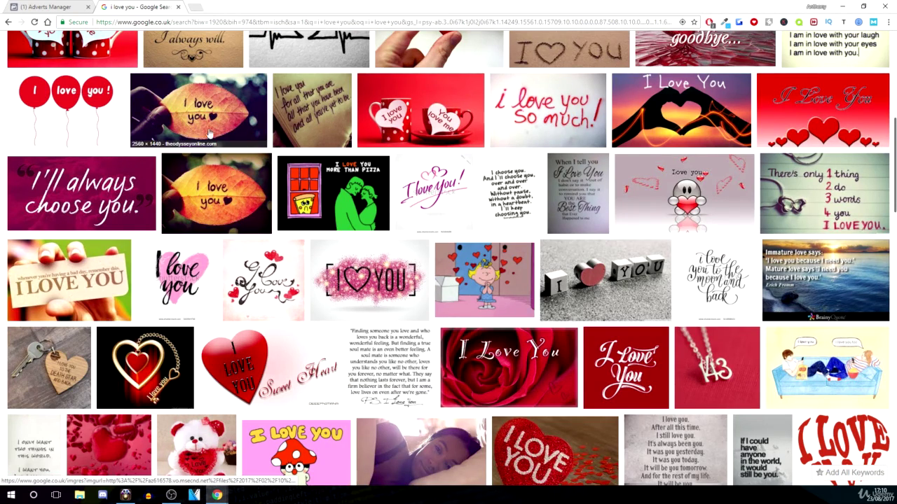
left_click(207, 195)
scroll(204, 70, "up", 1)
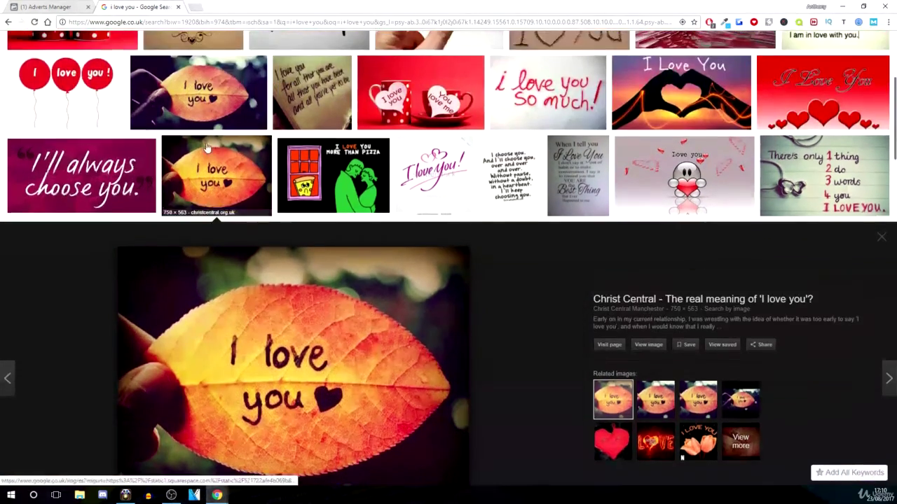
left_click(210, 93)
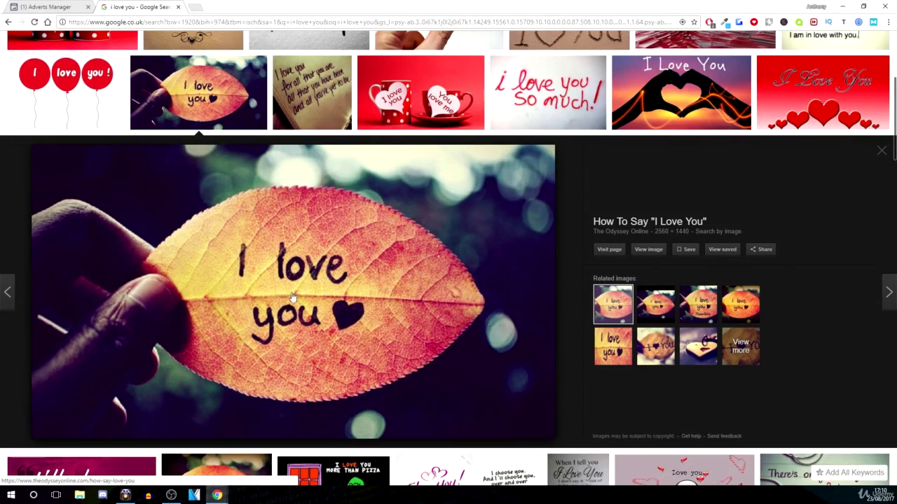
Save the "I love you" leaf picture as a JPEG in the Downloads folder.
right_click(253, 286)
left_click(280, 367)
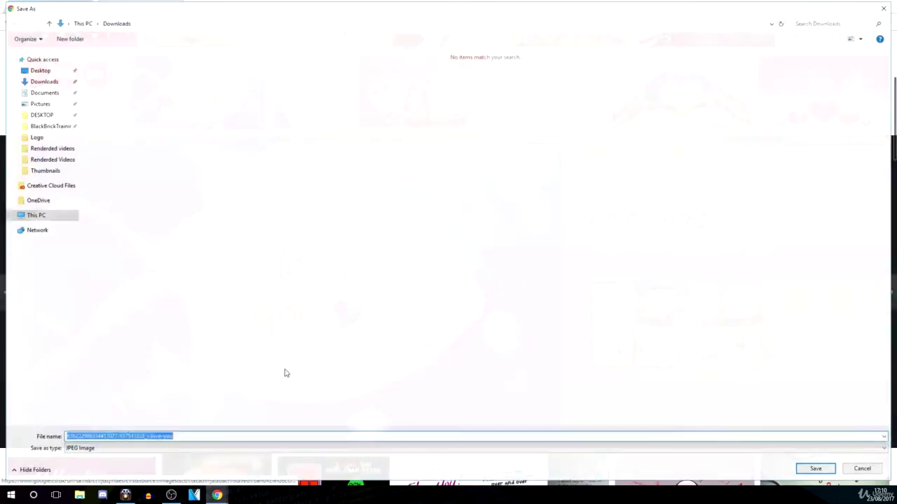
key("Return")
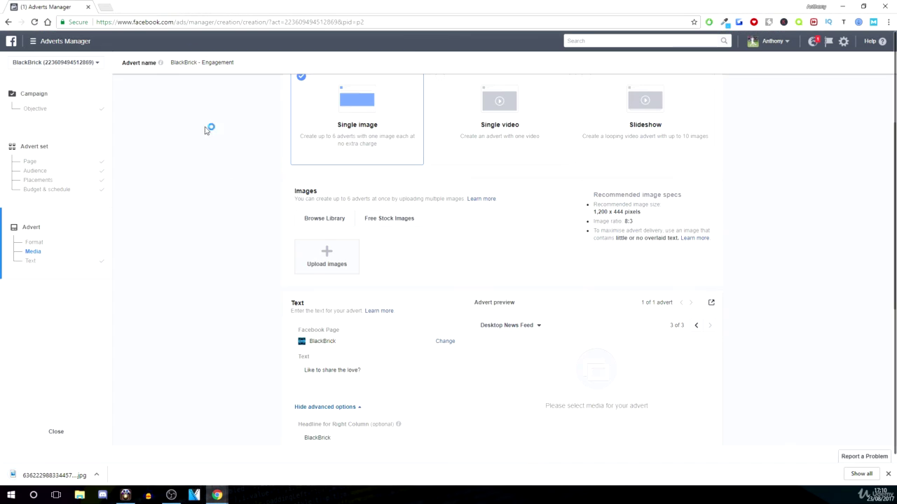
Return to Adverts Manager, upload the saved leaf picture as the advert's image and dismiss the browser's download bar.
left_click(46, 7)
left_click(342, 258)
double_click(110, 79)
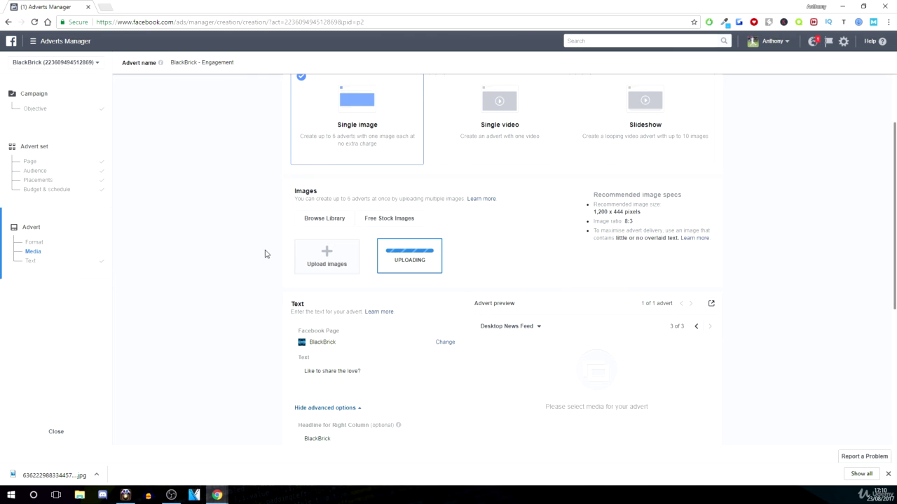
scroll(433, 271, "down", 2)
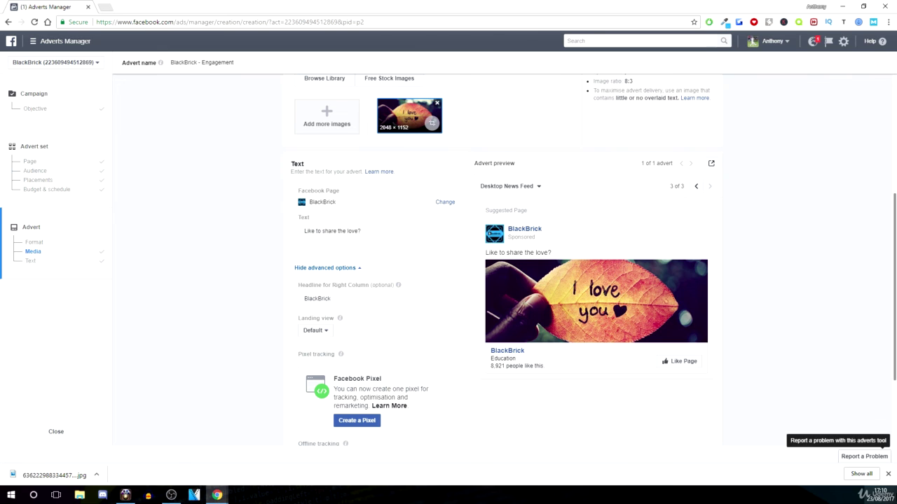
left_click(887, 474)
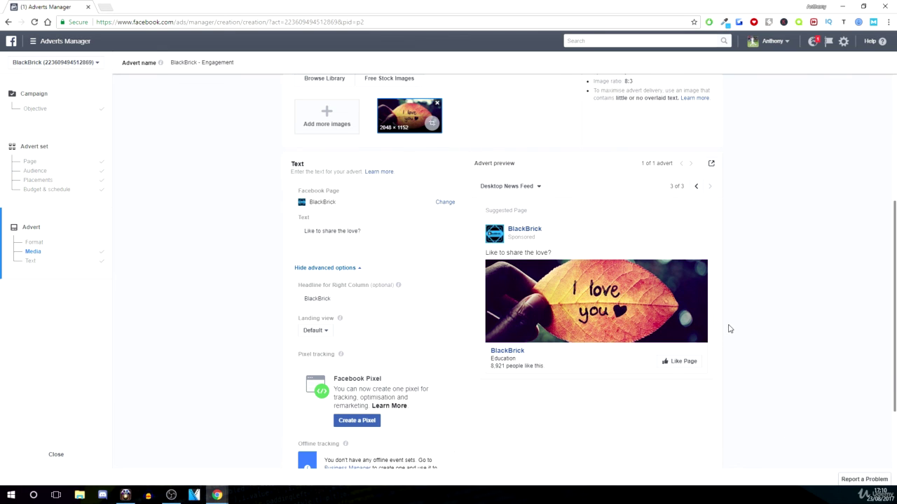
Check the Desktop News Feed preview, confirm the advert and continue to the account's adverts overview.
mouse_move(631, 313)
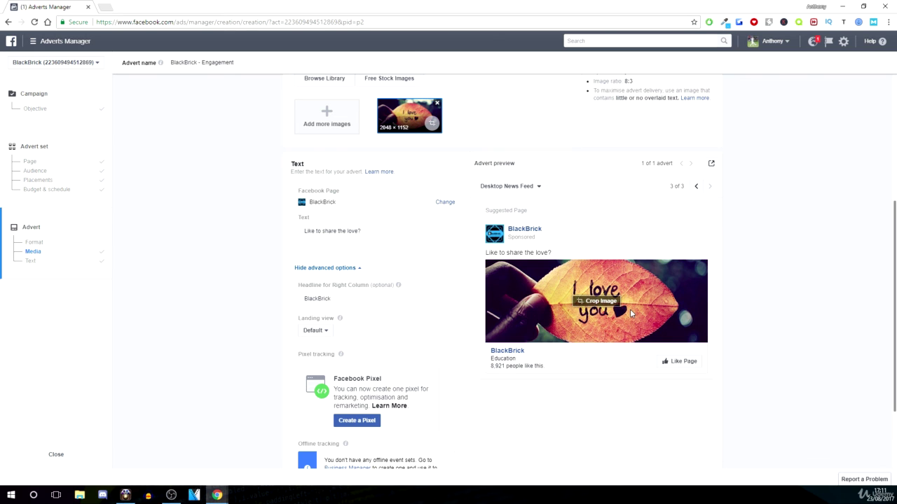
scroll(630, 309, "down", 1)
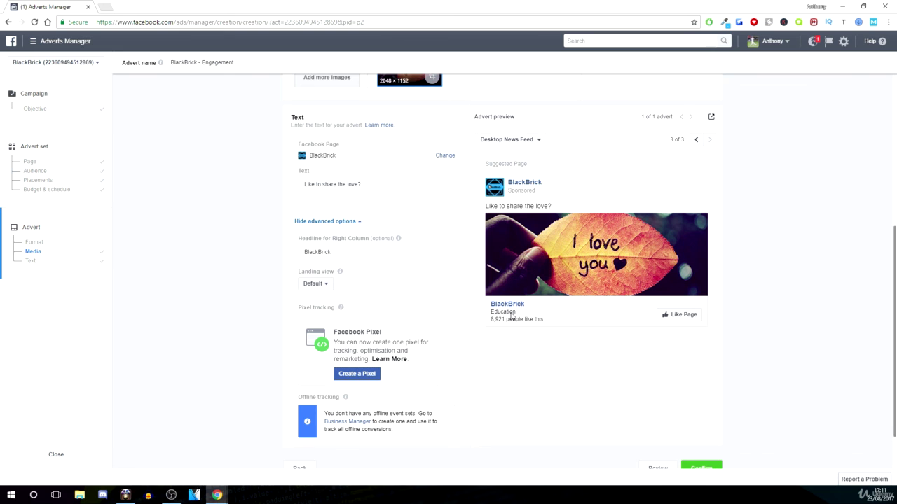
scroll(514, 325, "down", 2)
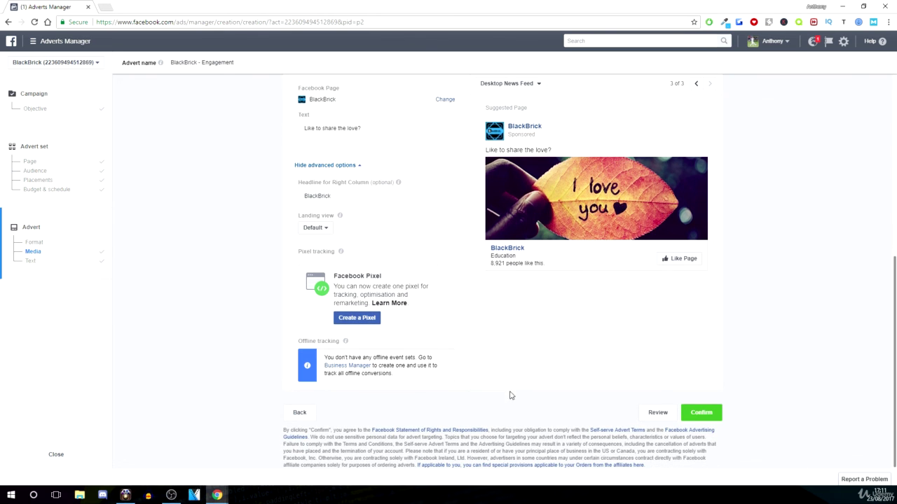
left_click(694, 414)
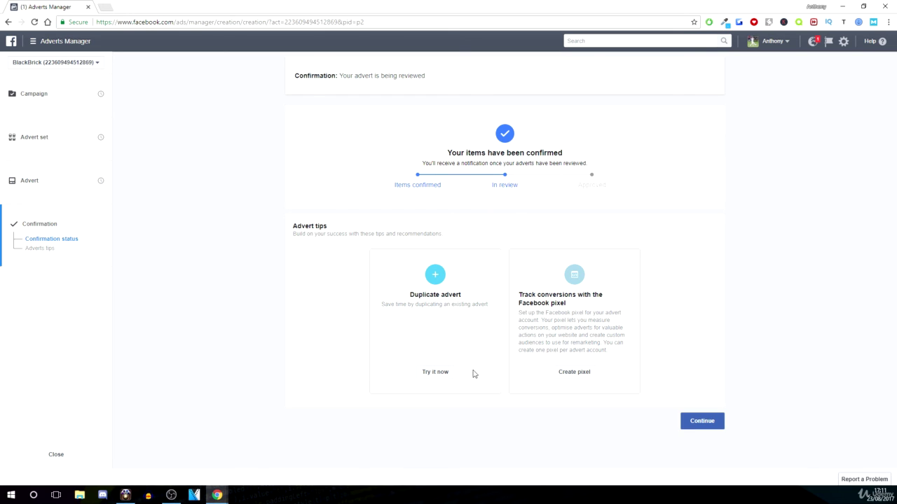
left_click(702, 424)
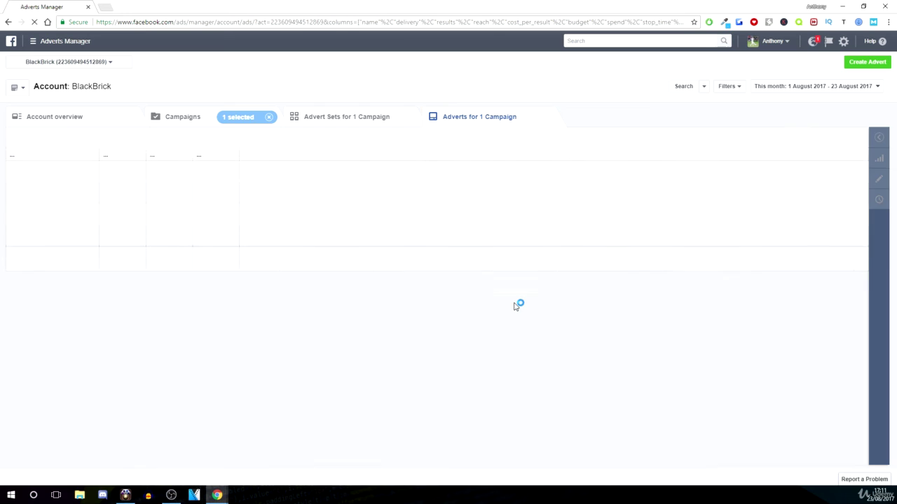